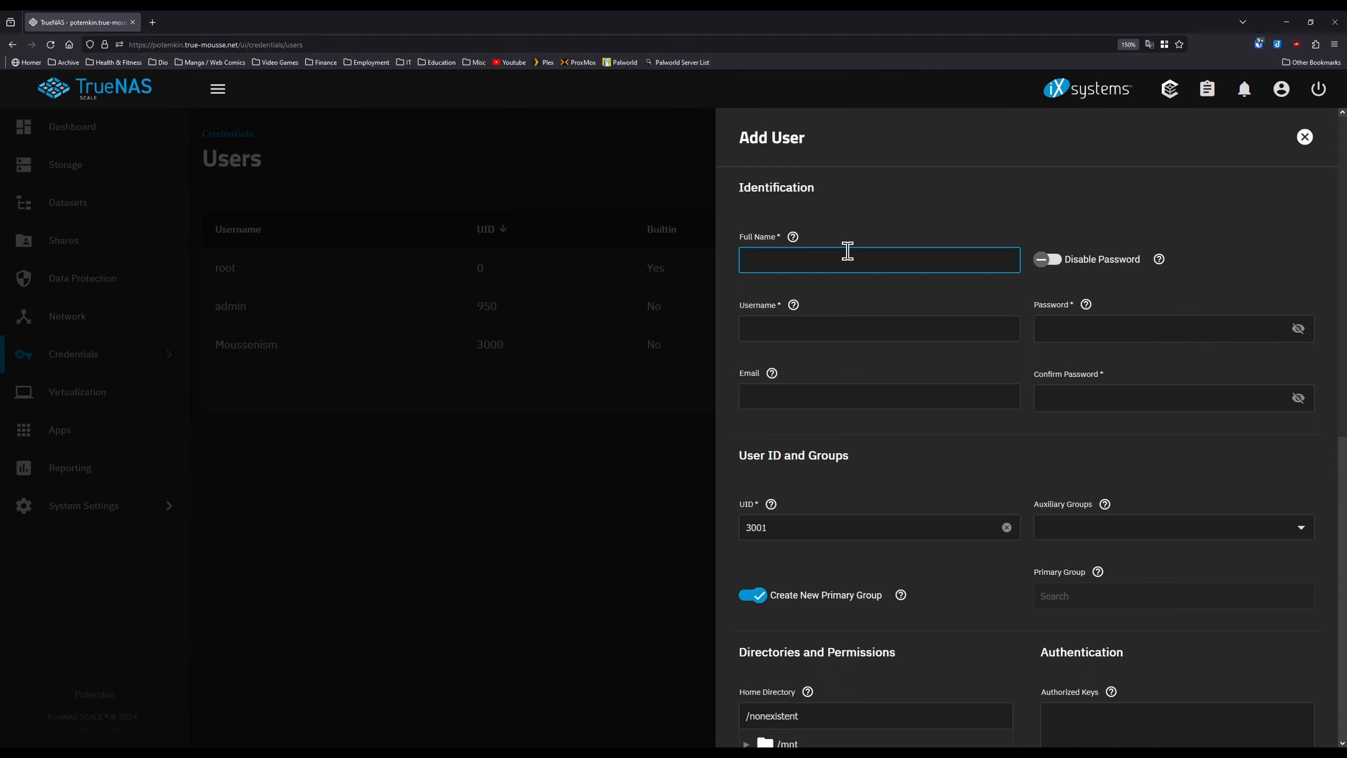
- Begin entering 'palw' as the new account's name in the Add User form
type("palworld_admin")
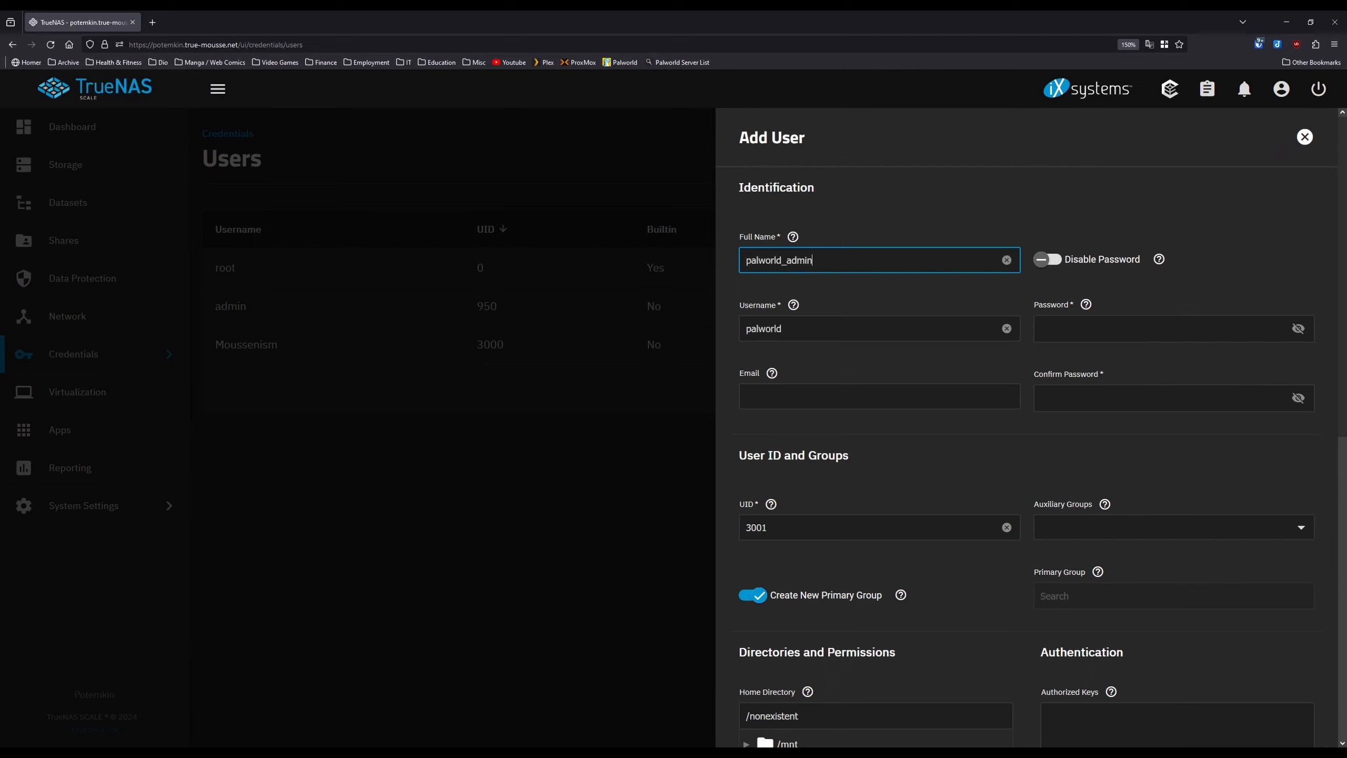
- Complete the username as palworld_admin, then enter and confirm the account password
key("Tab")
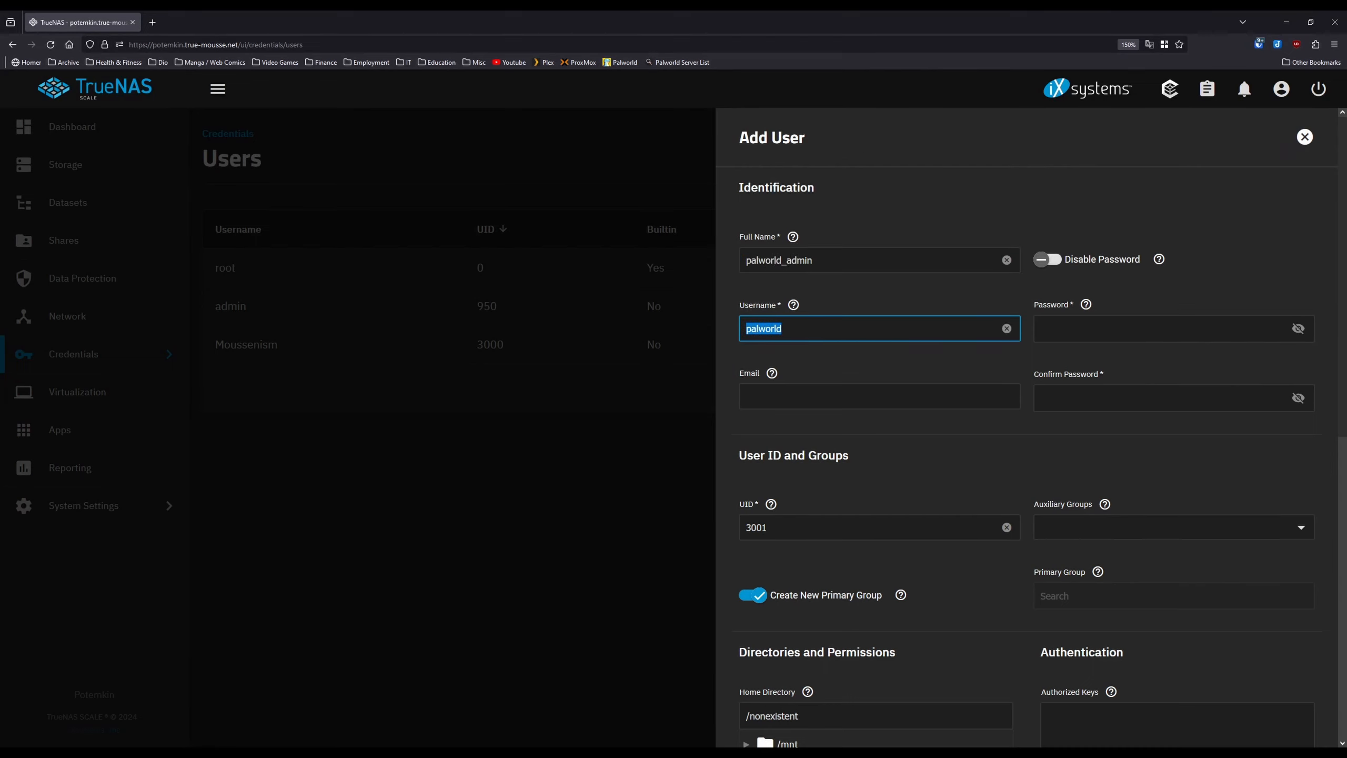
key("Right")
type("_admin")
key("Tab")
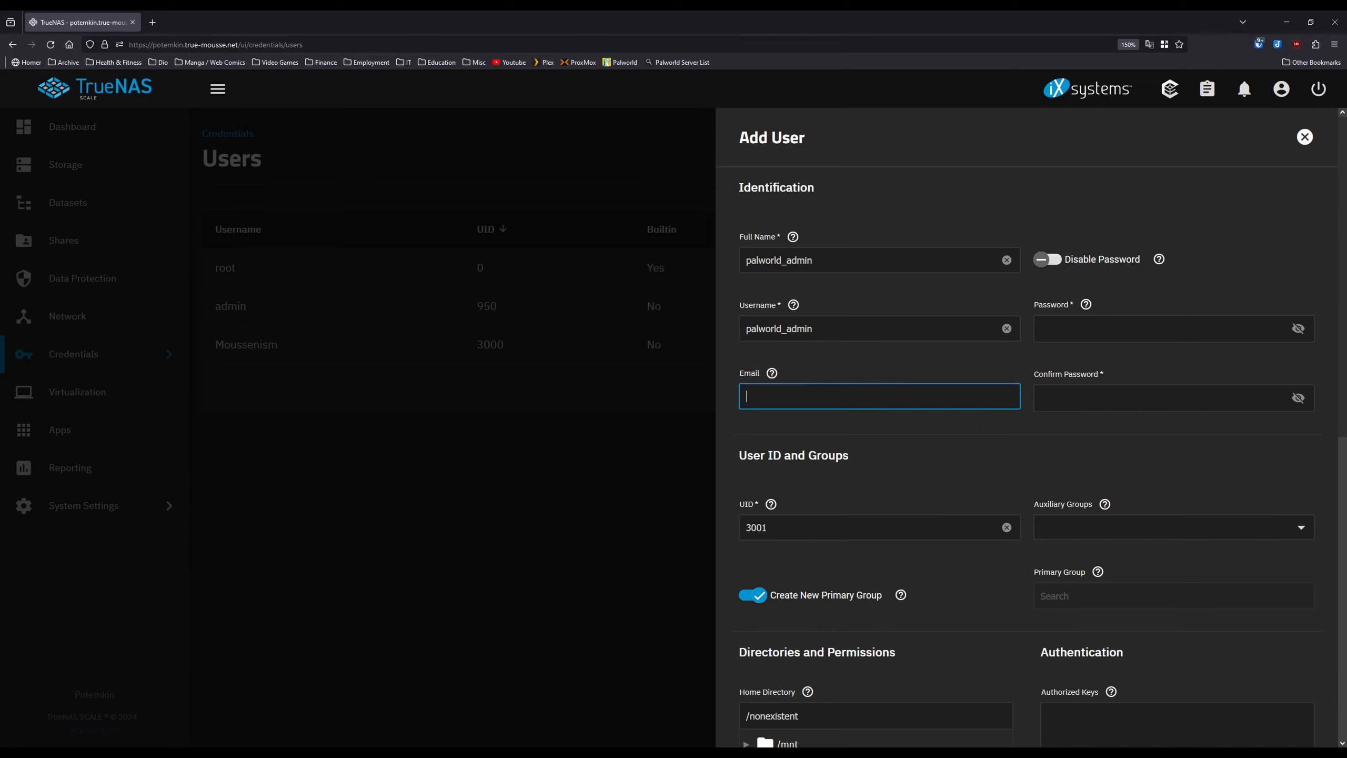
left_click(1066, 333)
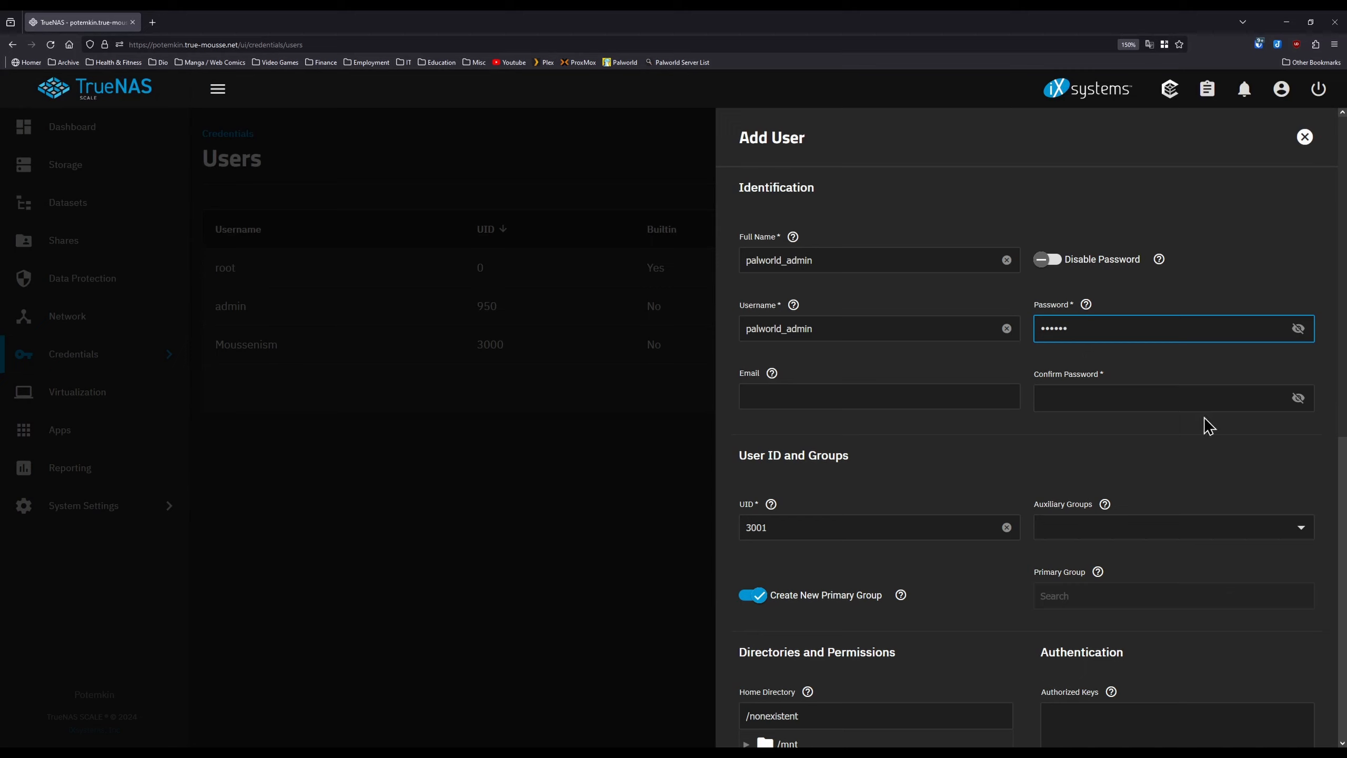
left_click(1205, 398)
type("••••")
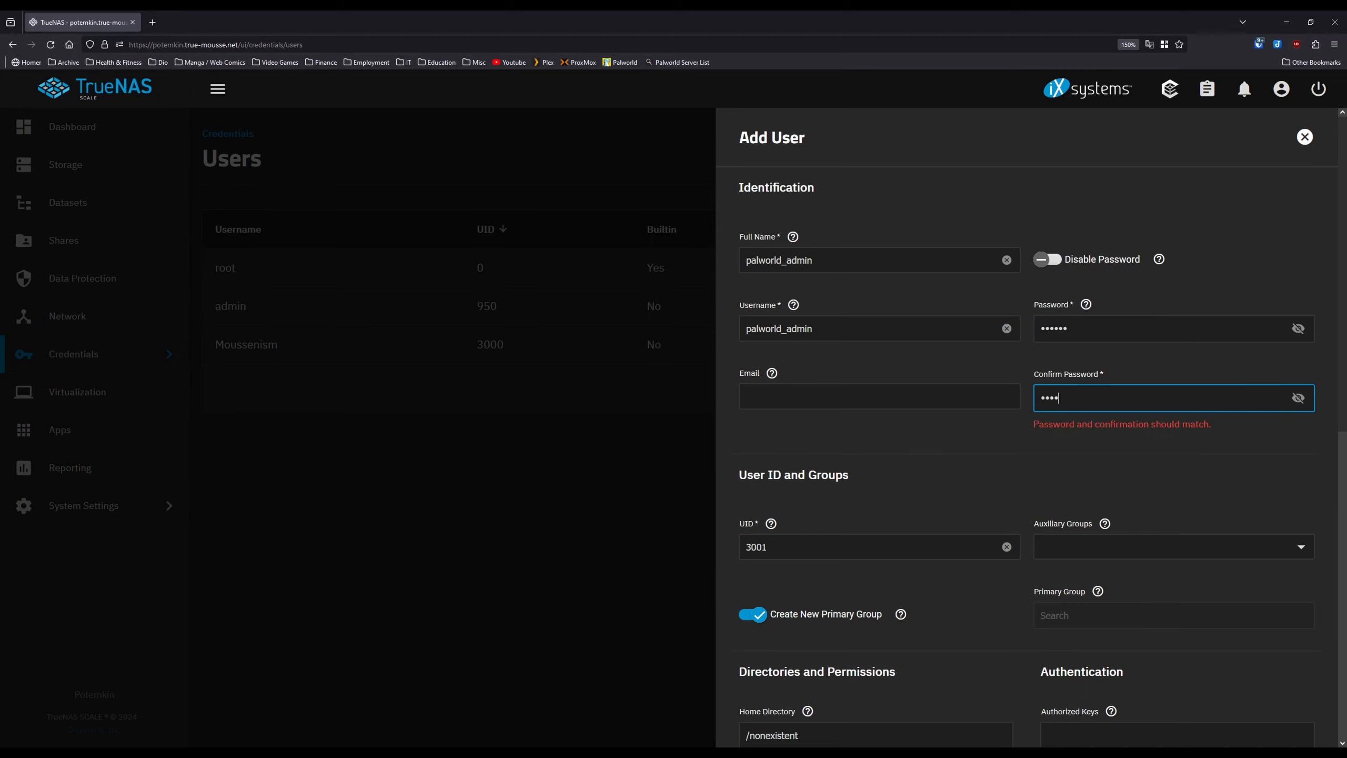
type("••")
- Keep the suggested UID 3001 and save the palworld_admin user
left_click_drag(809, 530, 720, 542)
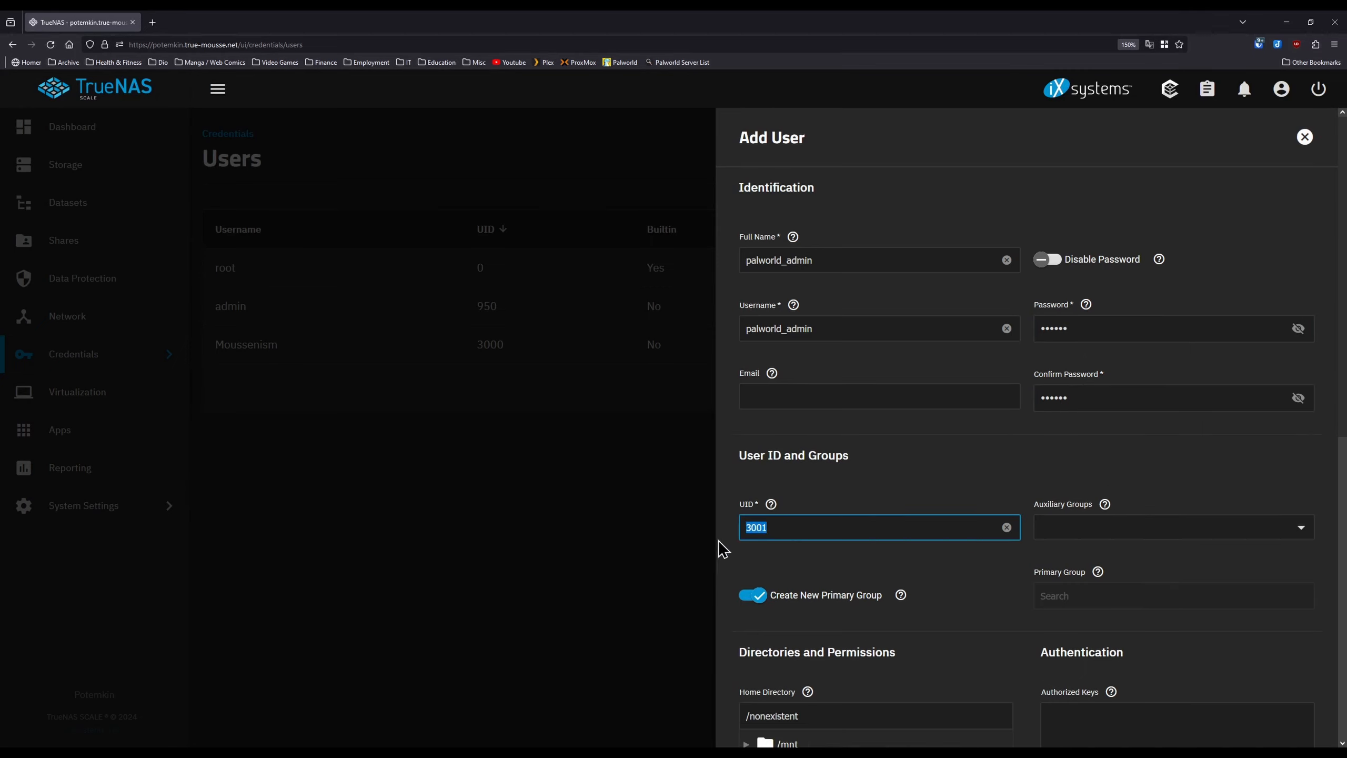
left_click(745, 550)
scroll(989, 598, "down", 8)
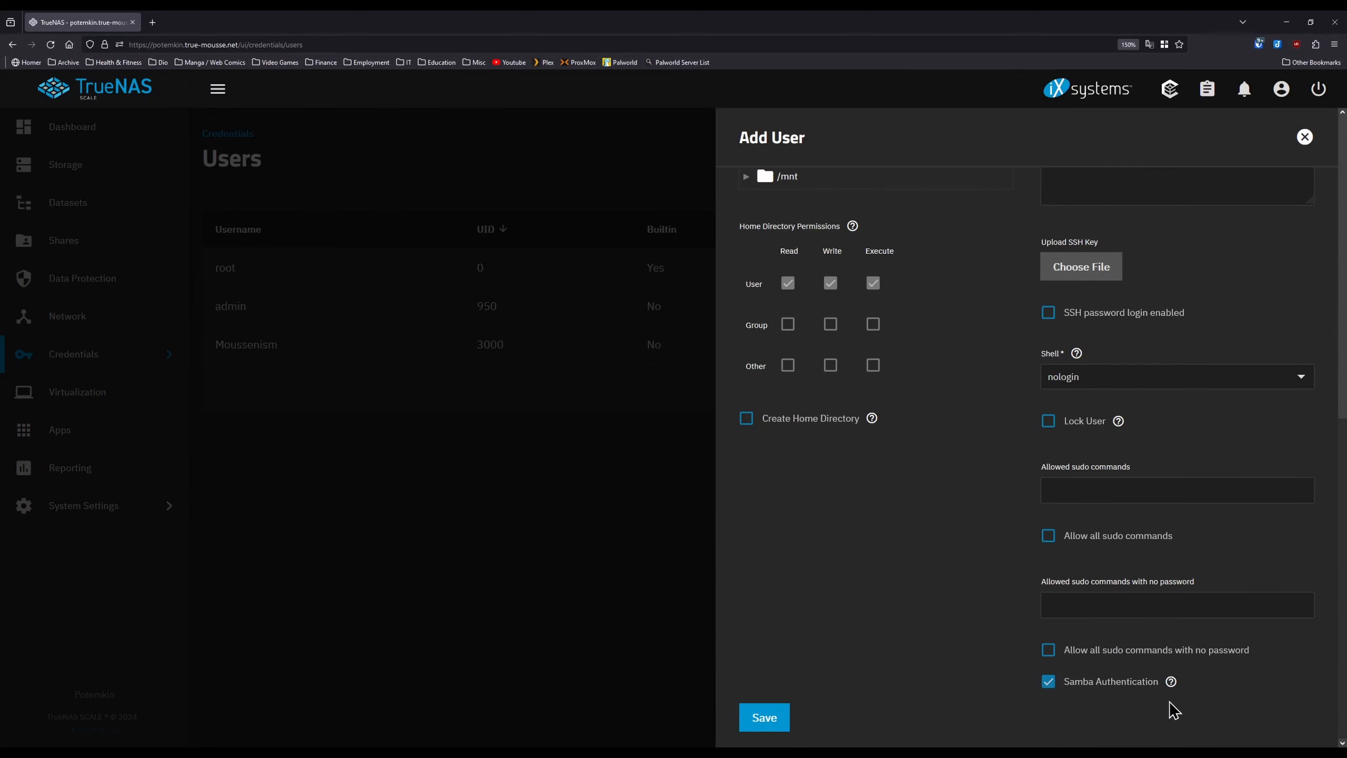
left_click(773, 722)
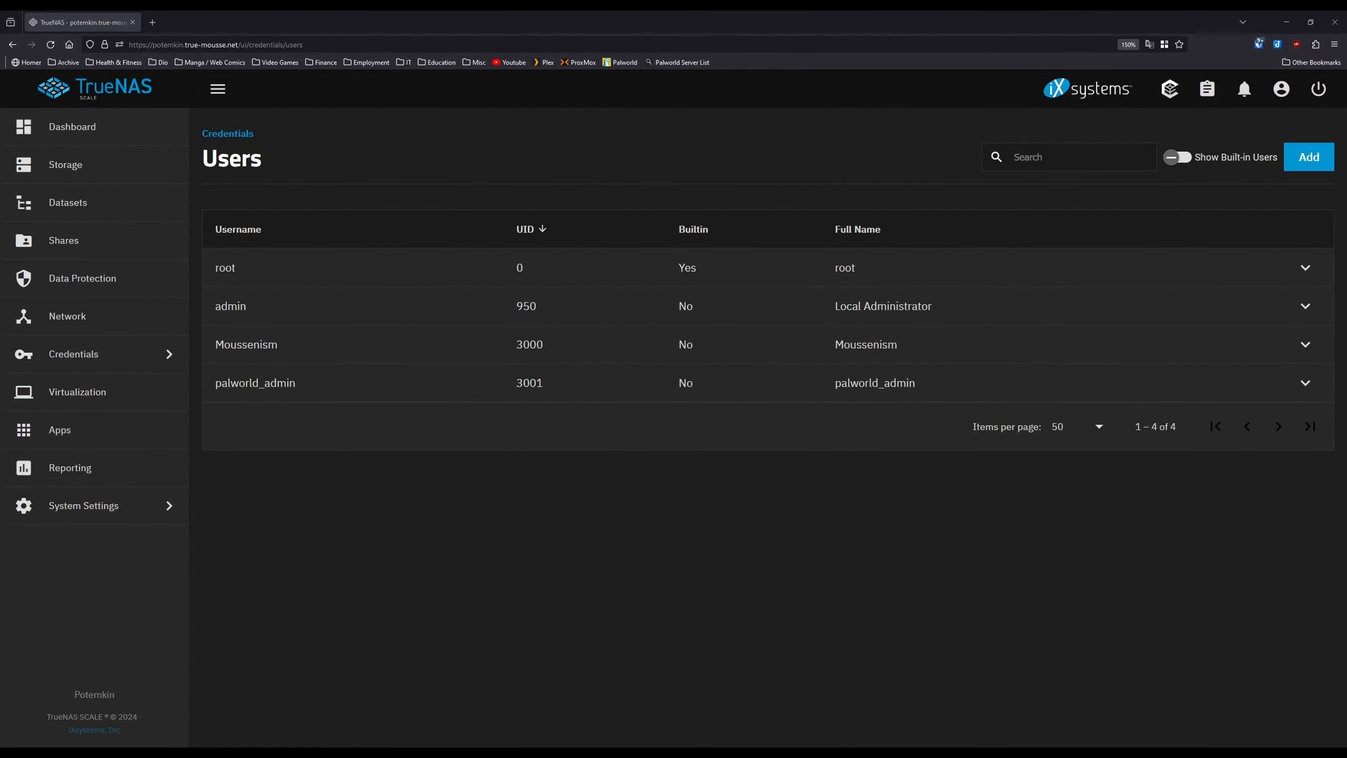
- Add a child dataset named Palworld under Potemkin/App_Data and save it
left_click(68, 202)
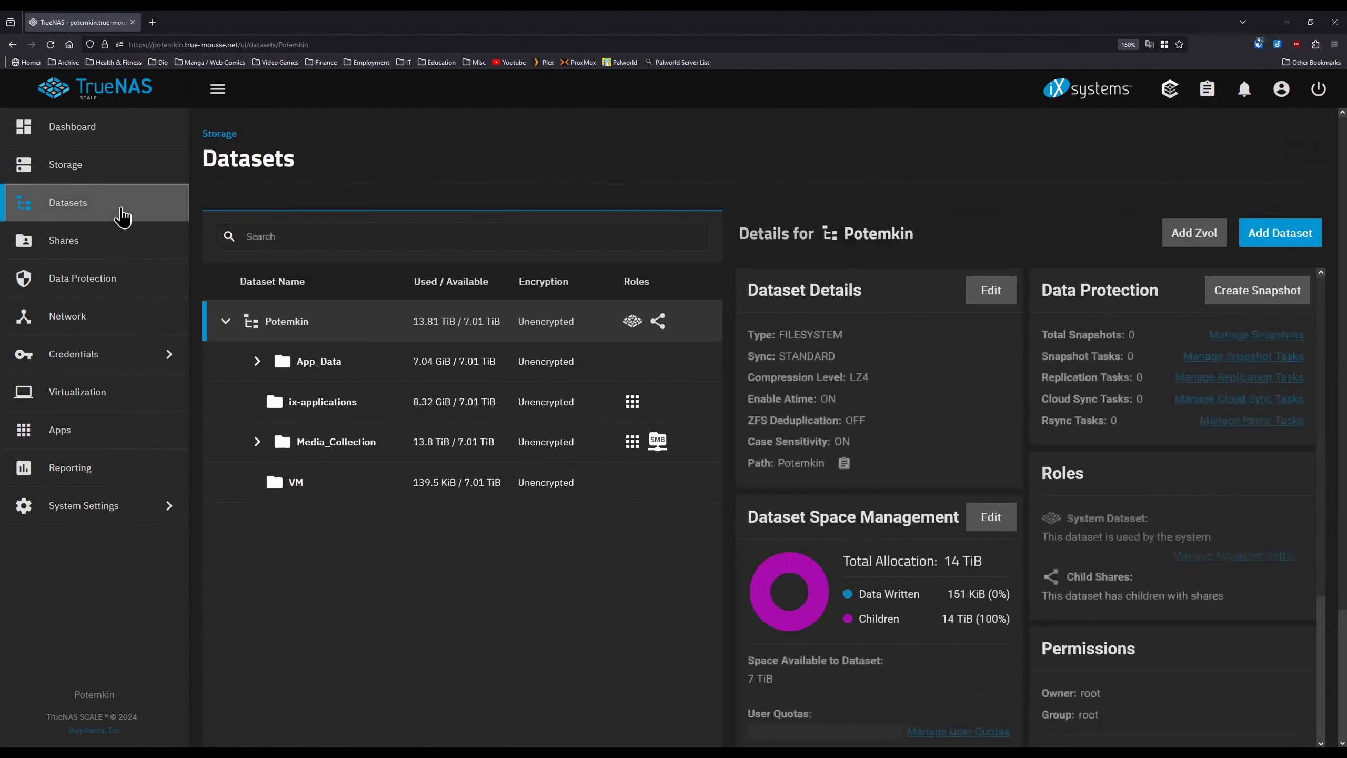
left_click(255, 366)
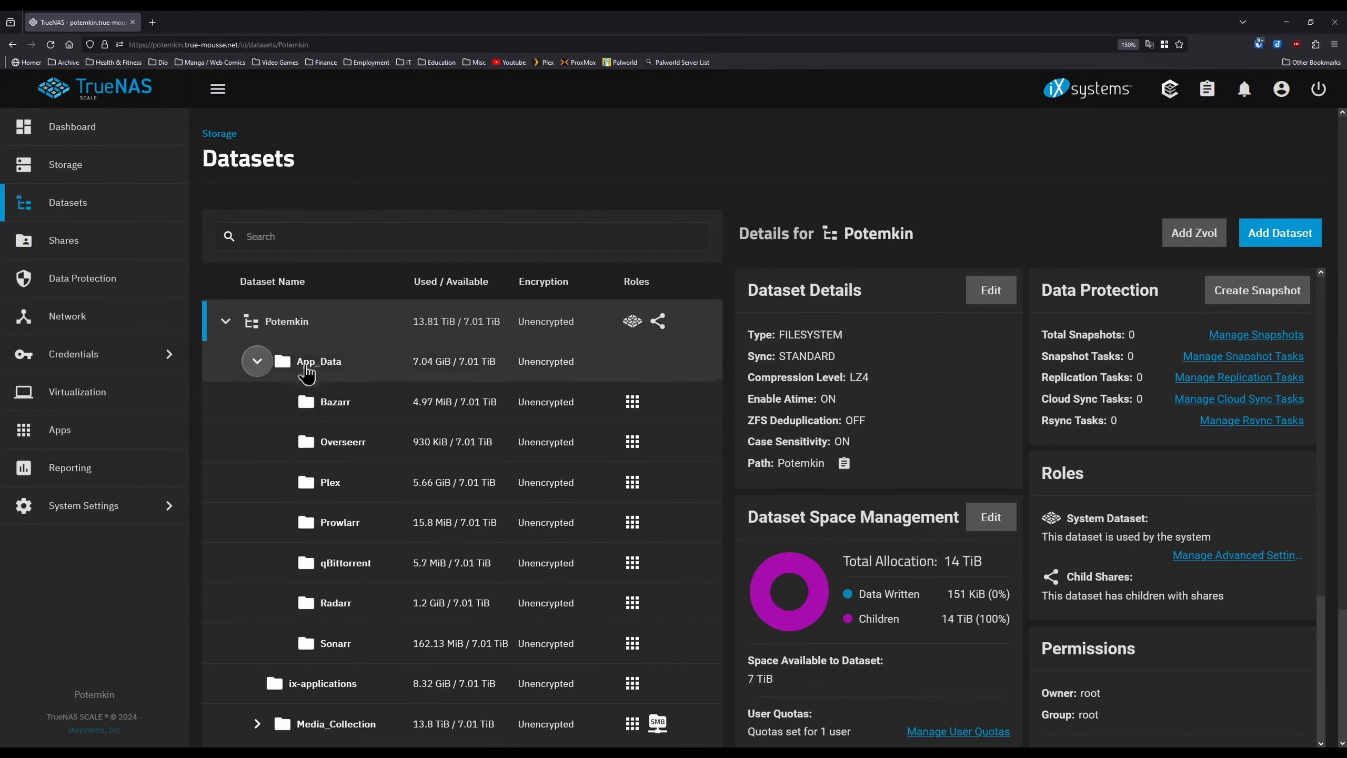
left_click(339, 368)
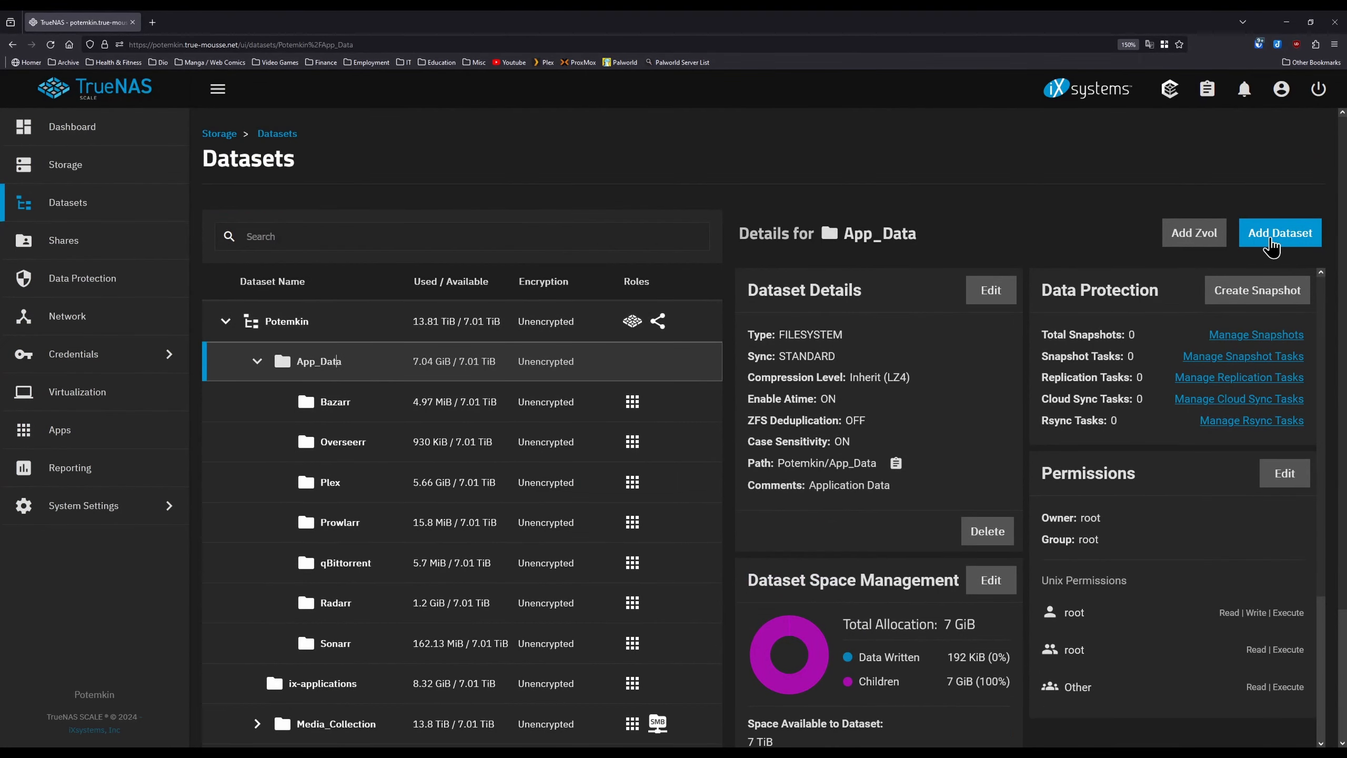
left_click(1280, 233)
left_click(878, 388)
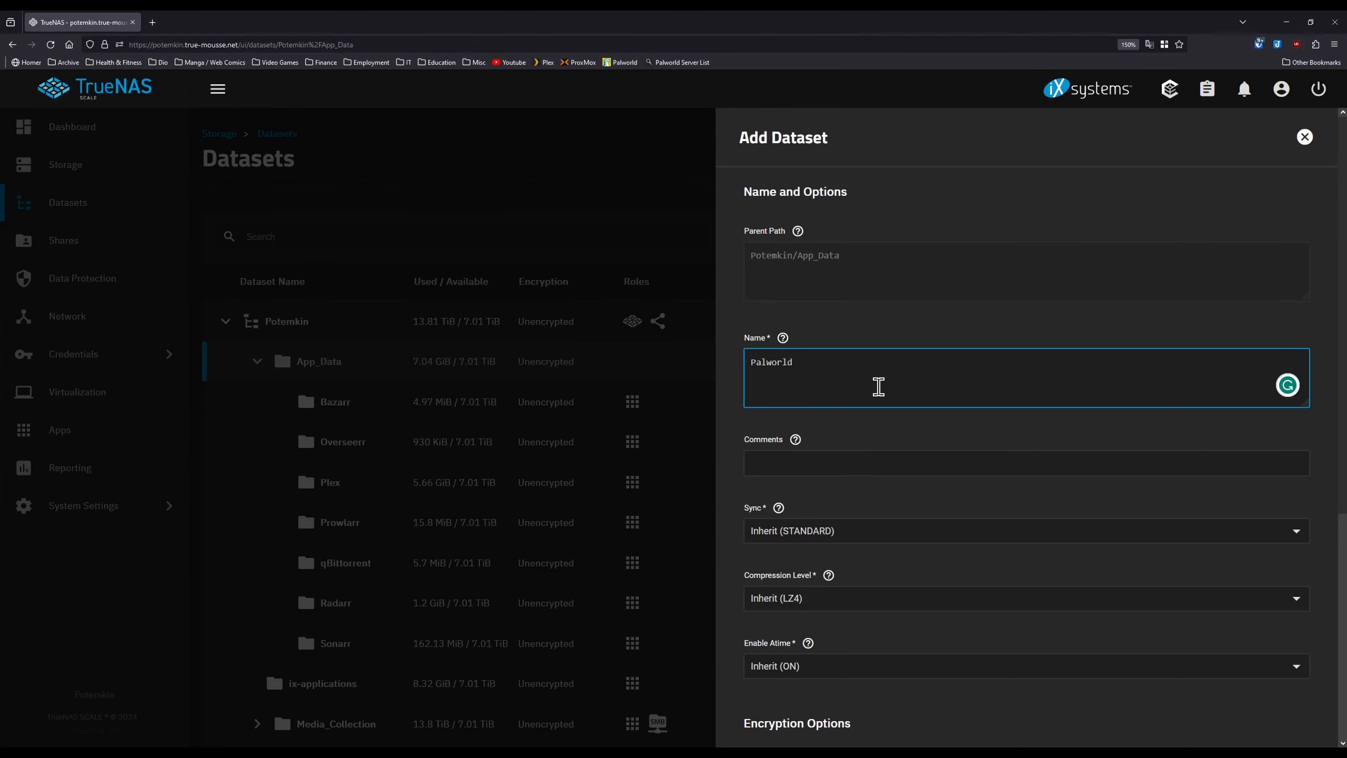
scroll(935, 517, "down", 5)
left_click(767, 713)
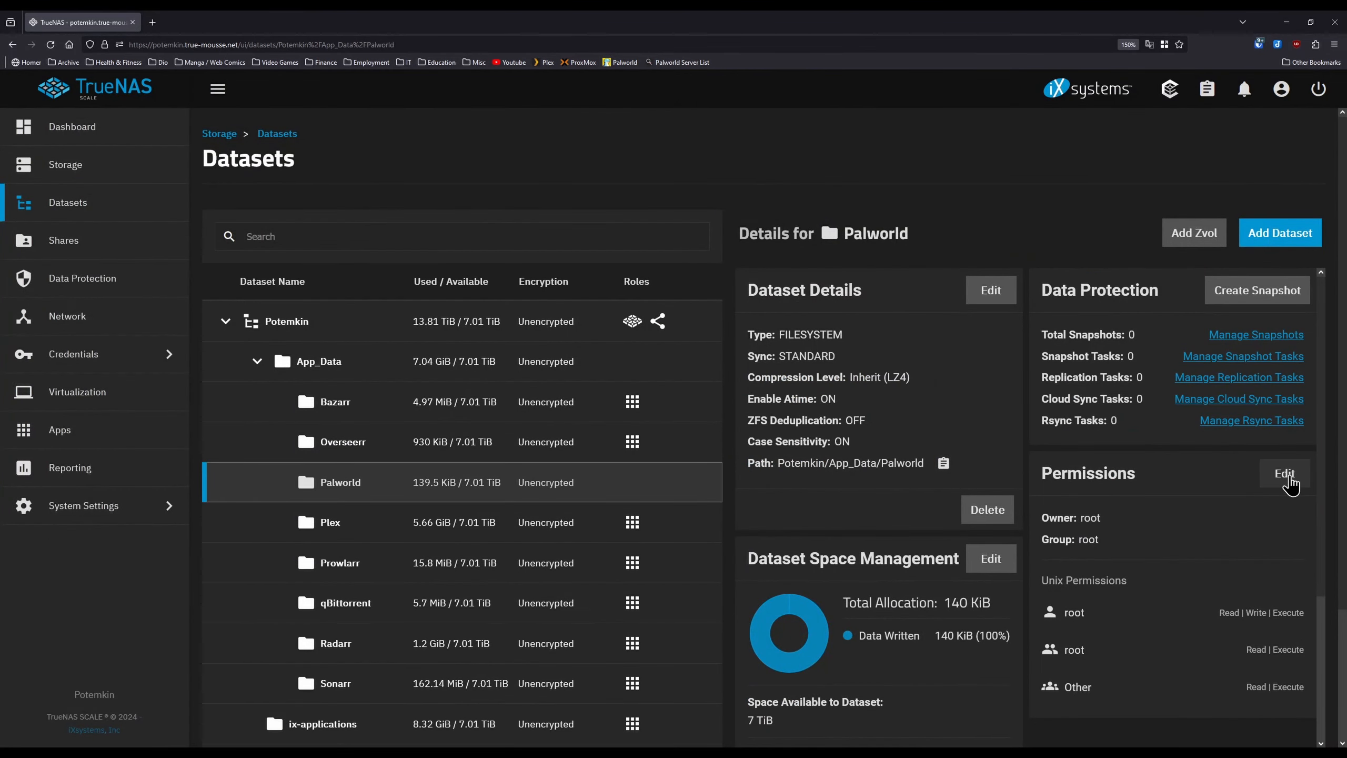
left_click(1285, 474)
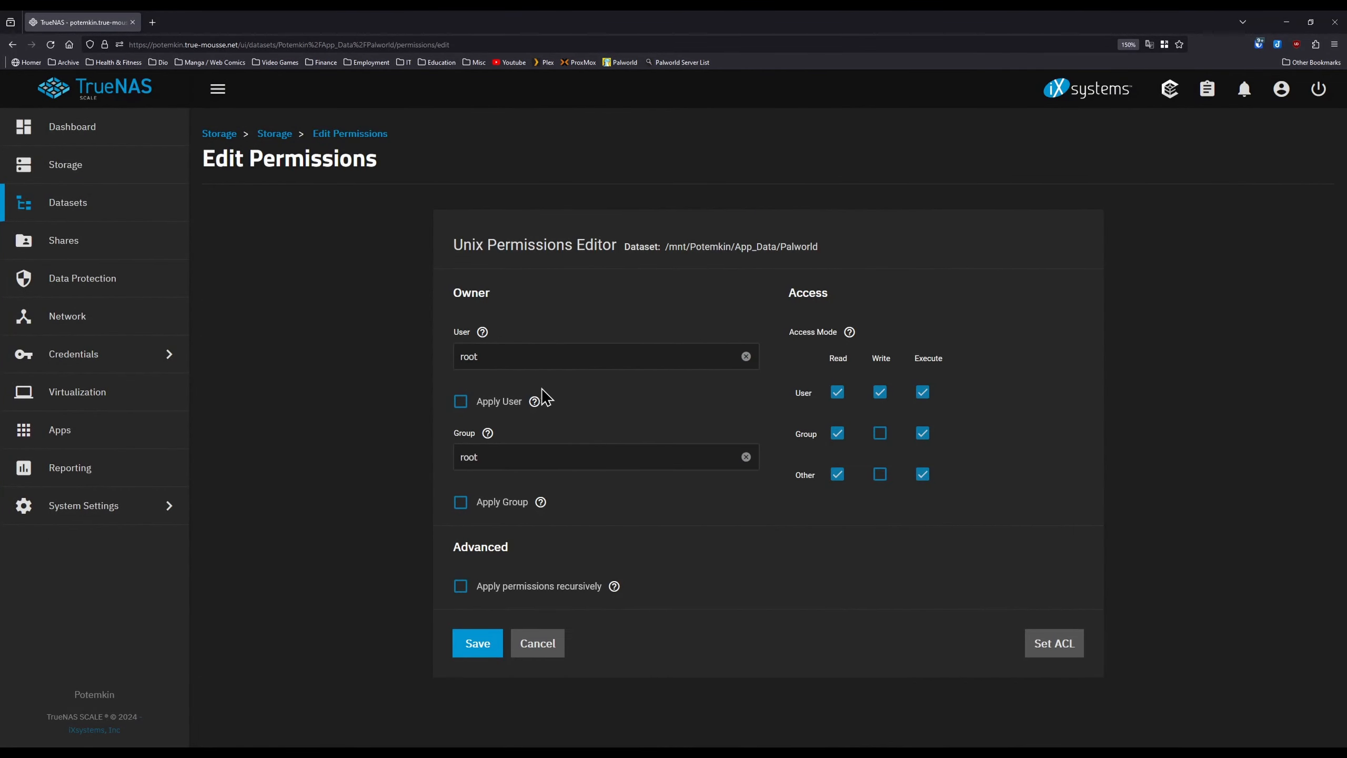
- Set the Palworld dataset owner to palworld_admin and the group to apps
left_click(522, 358)
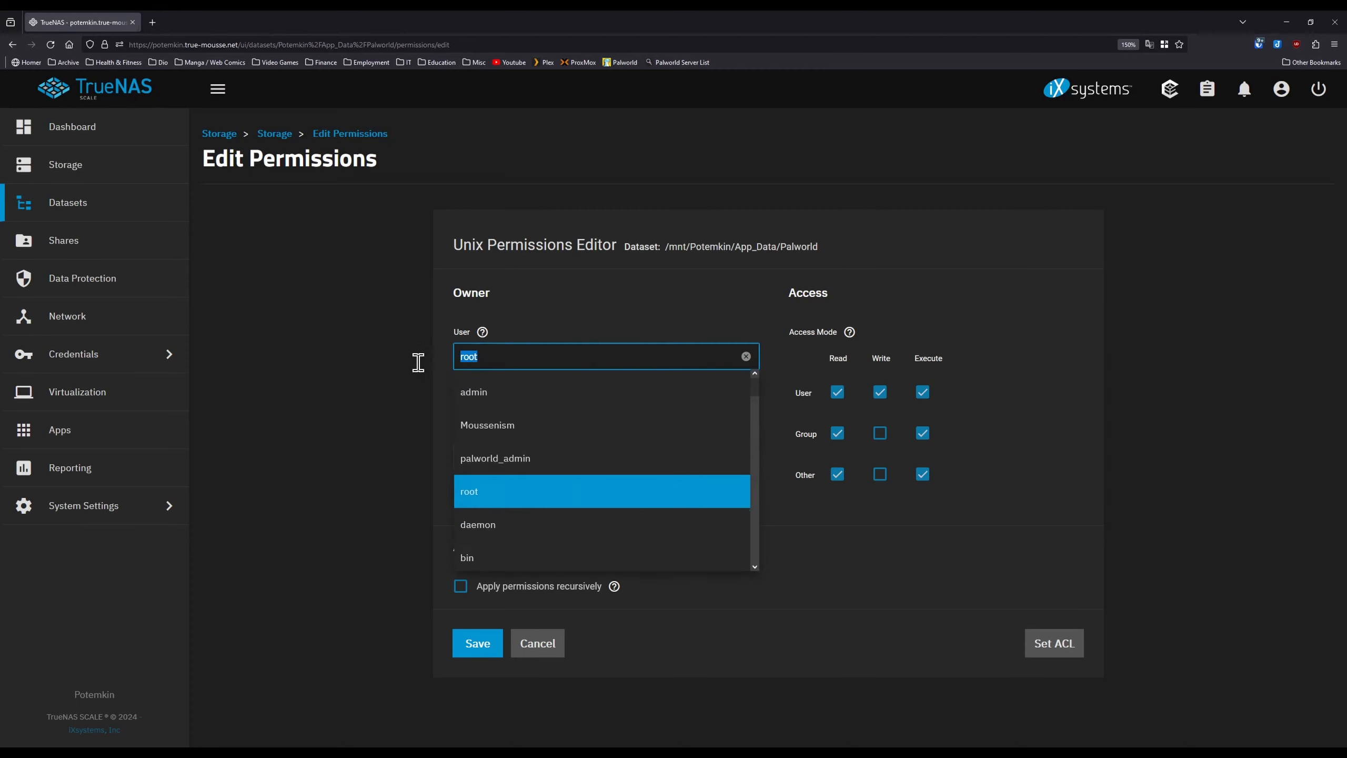
type("pa")
left_click(599, 399)
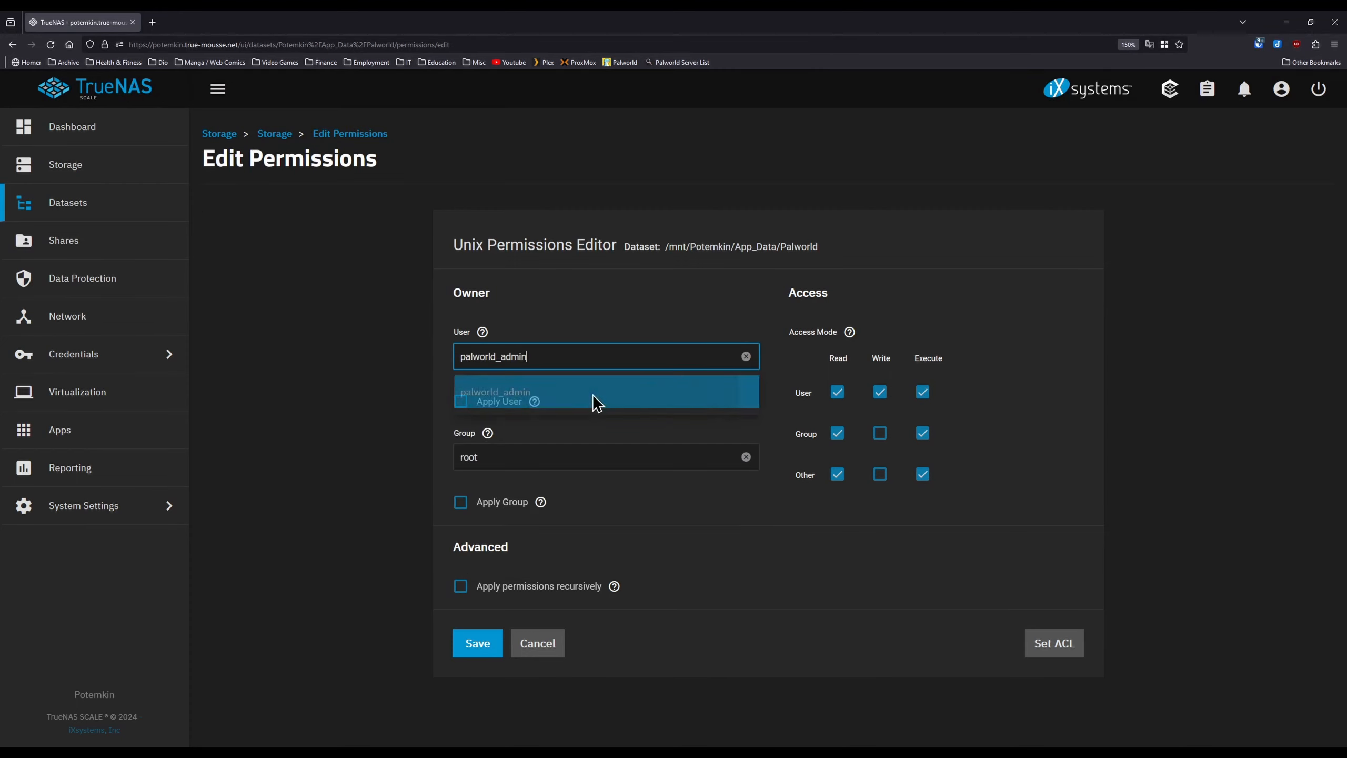
left_click(493, 403)
left_click(468, 453)
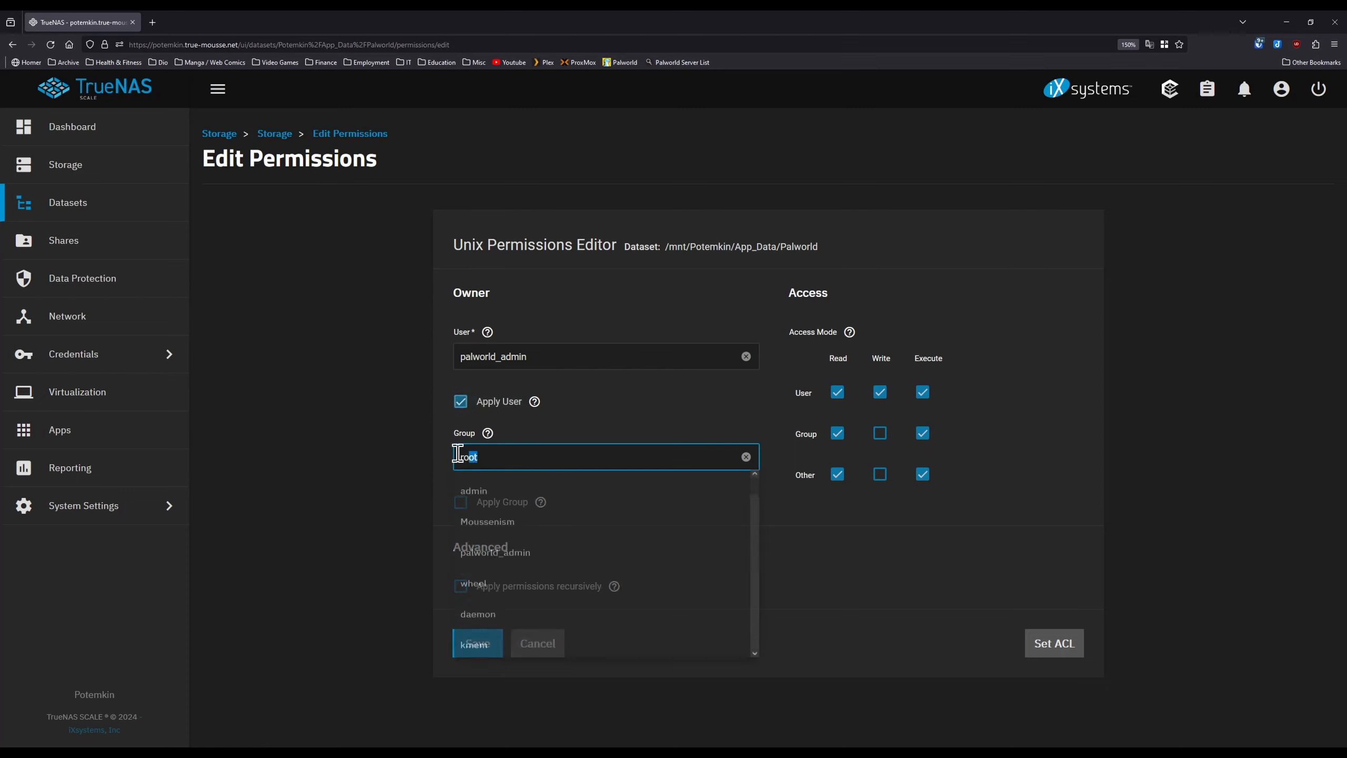
type("apps")
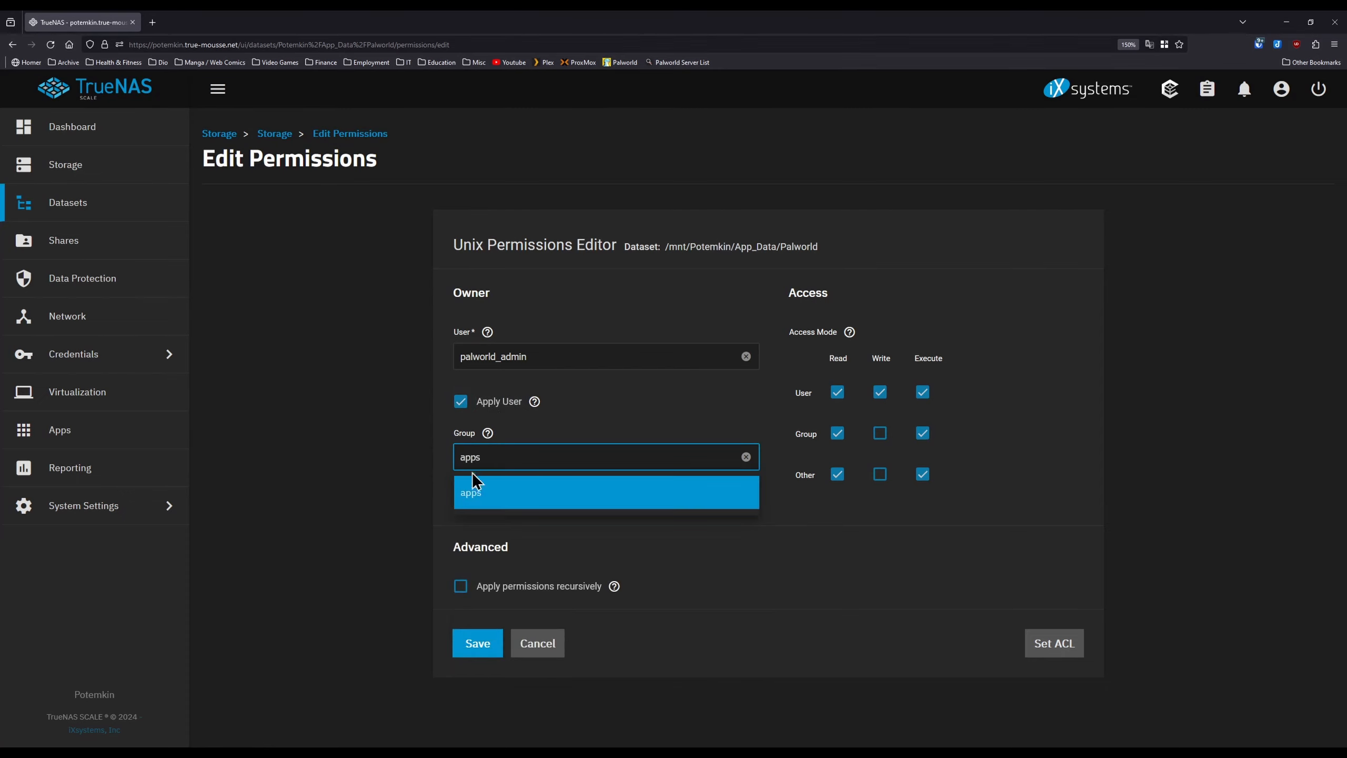
left_click(477, 496)
left_click(460, 503)
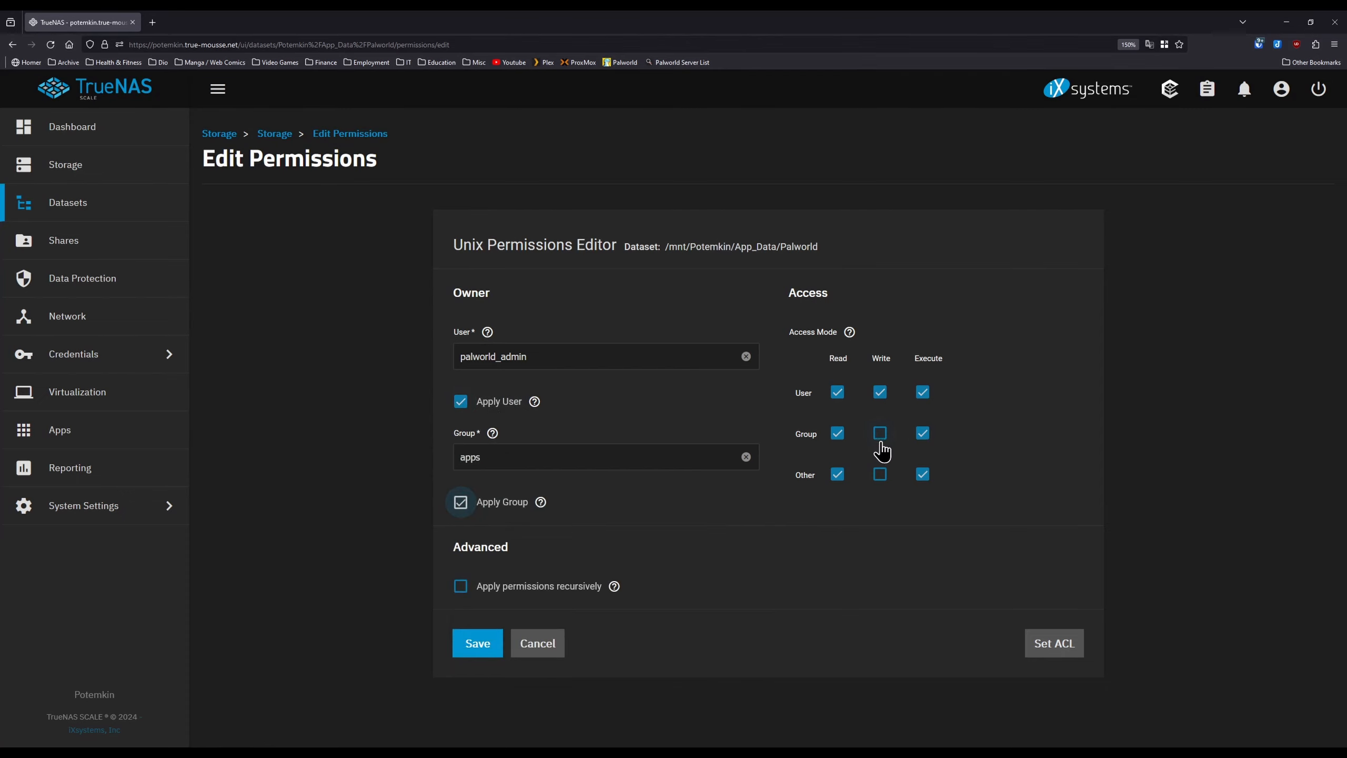
- Apply recursively to child datasets, grant group write access, and save the permissions
left_click(461, 586)
left_click(432, 451)
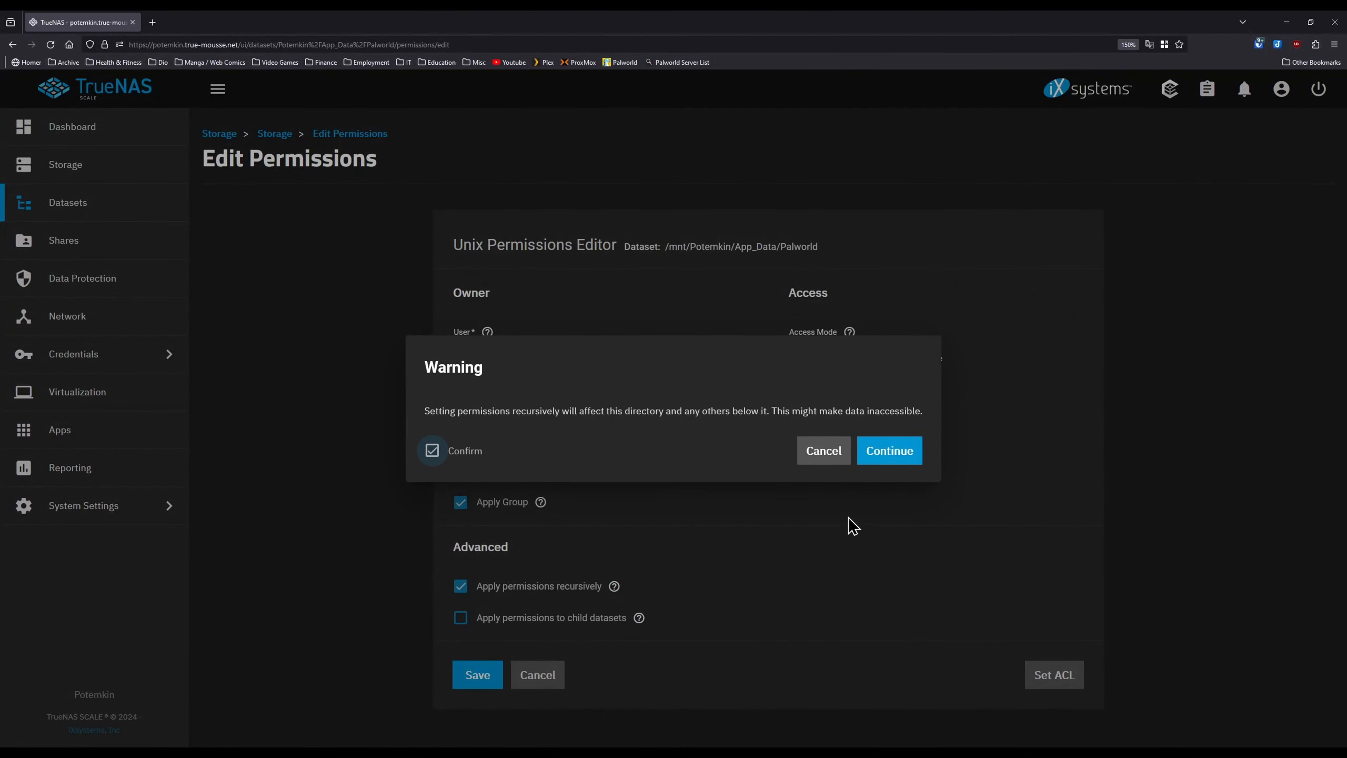
left_click(890, 455)
left_click(485, 620)
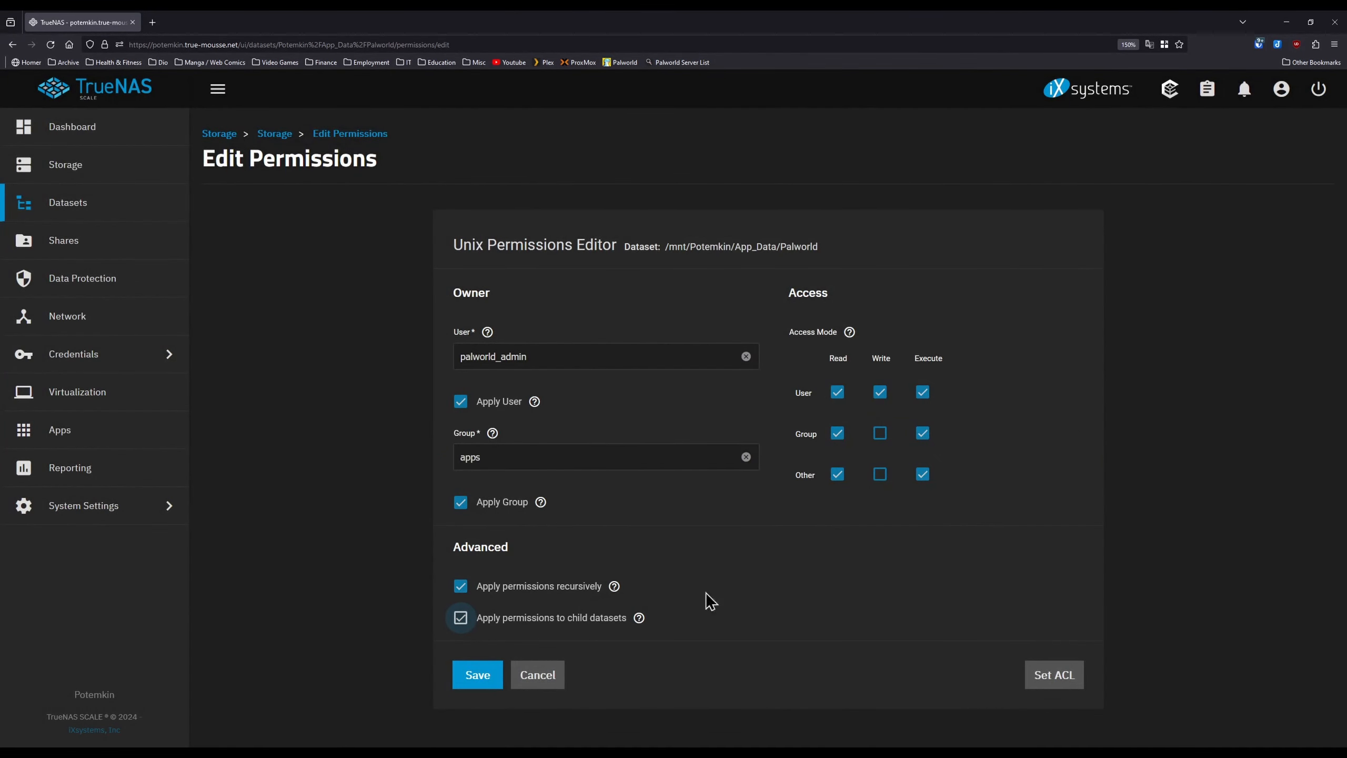
left_click(880, 434)
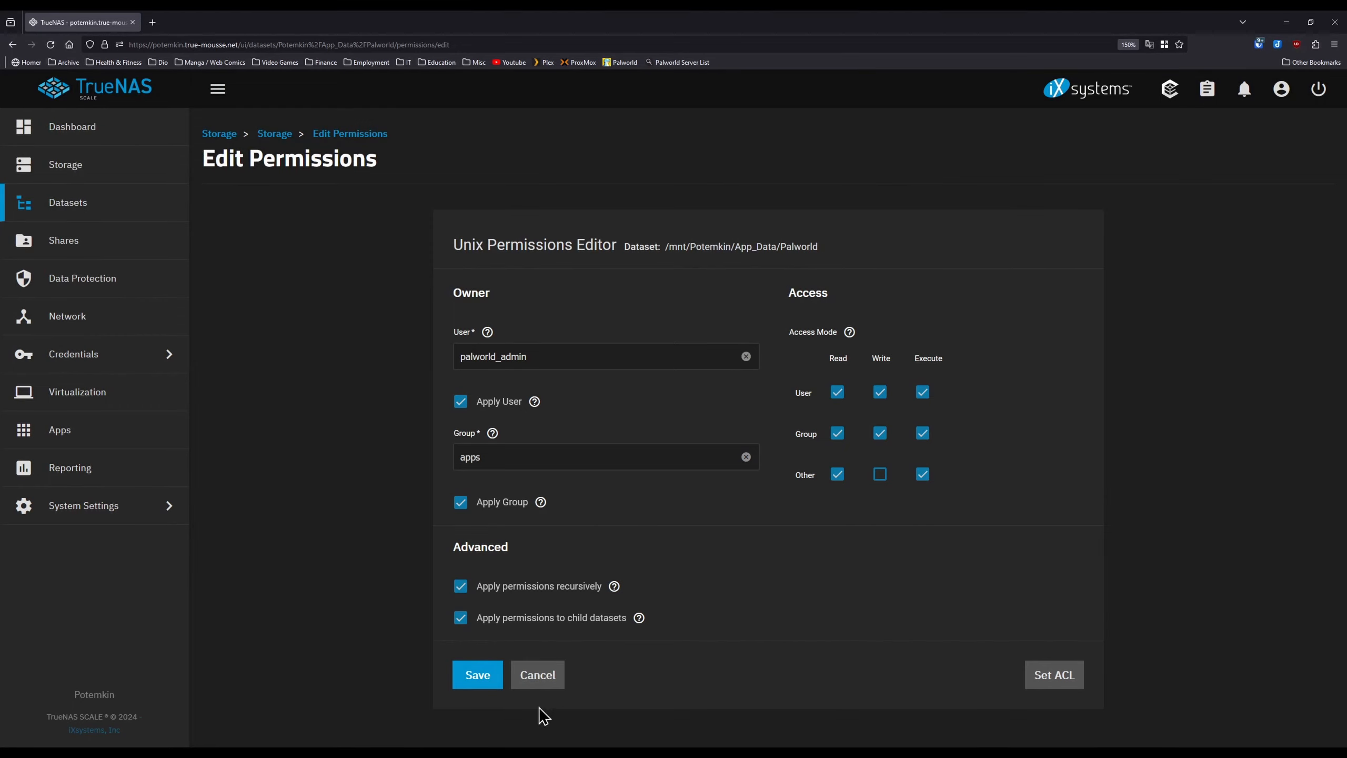
left_click(473, 675)
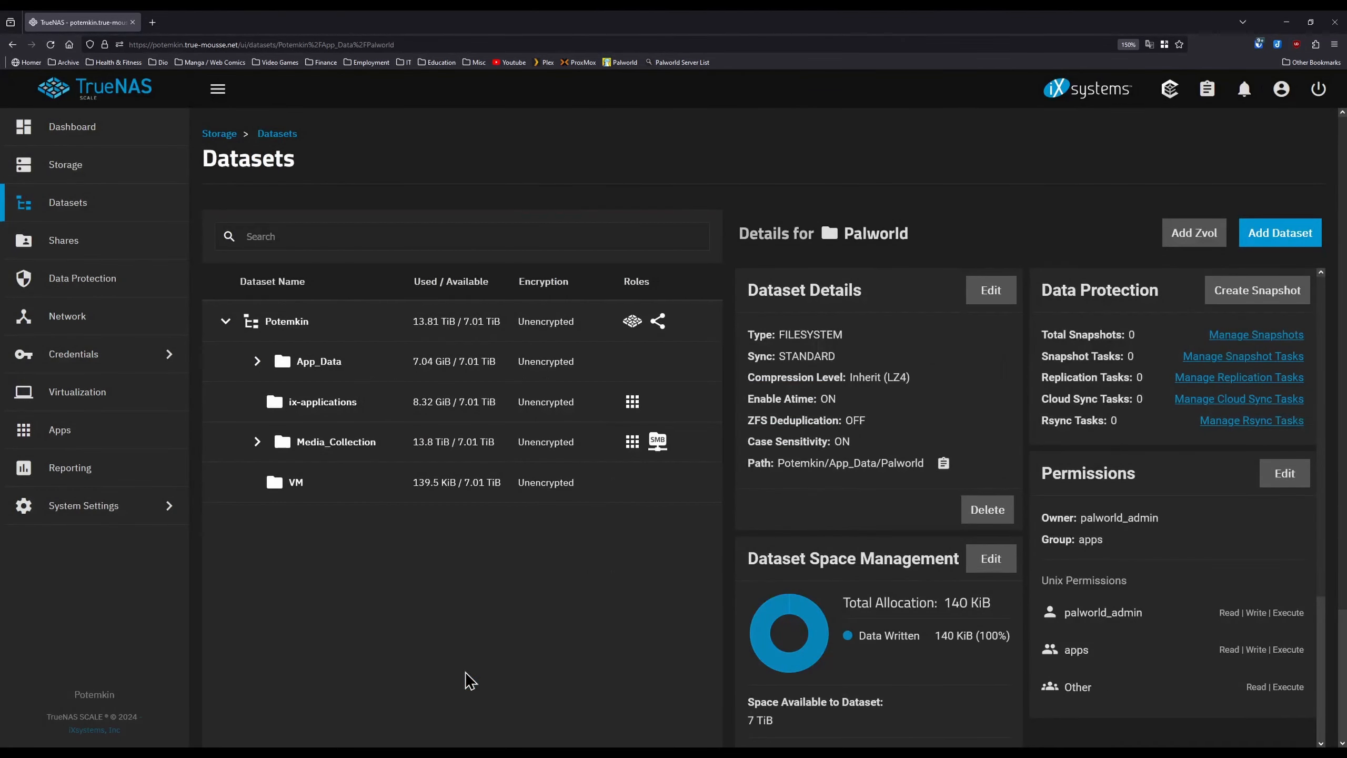
- Find the Palworld app in the catalogue and start its installation
left_click(123, 432)
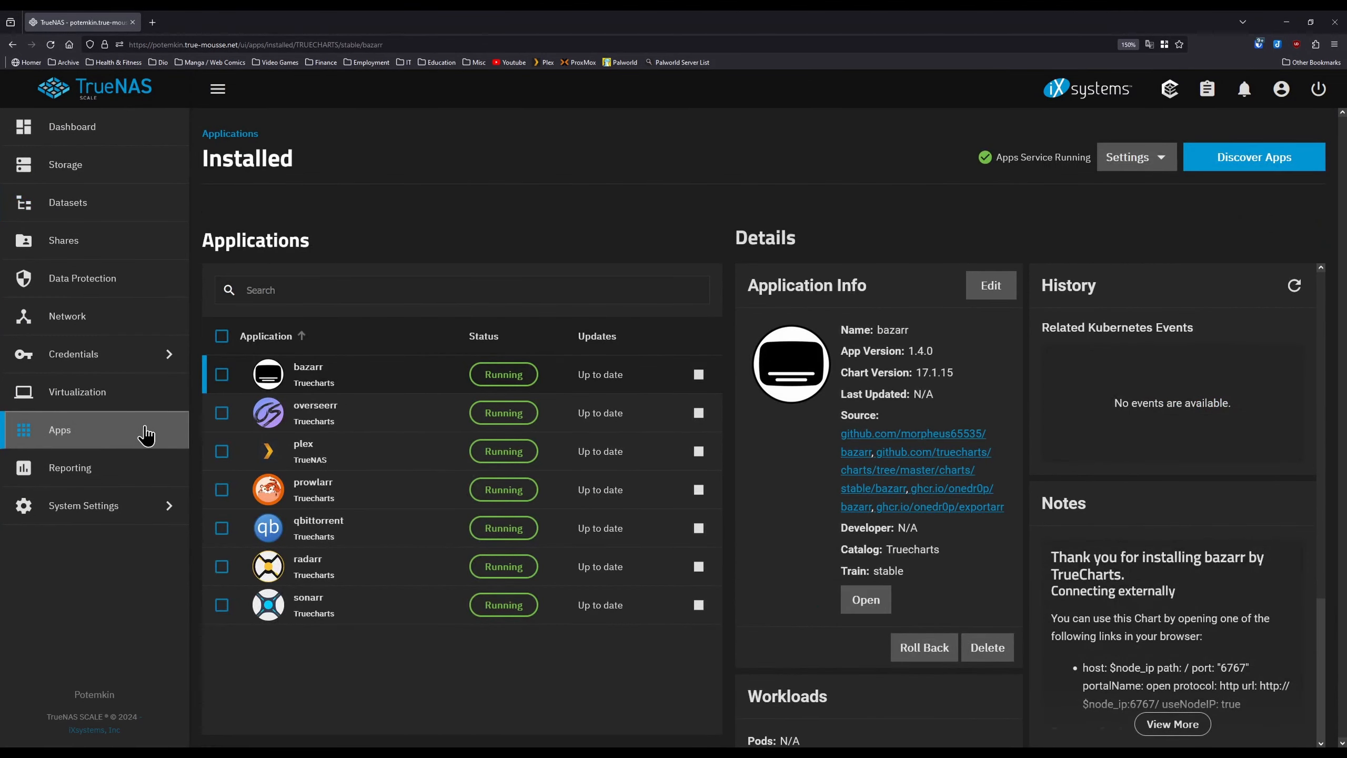
left_click(1225, 158)
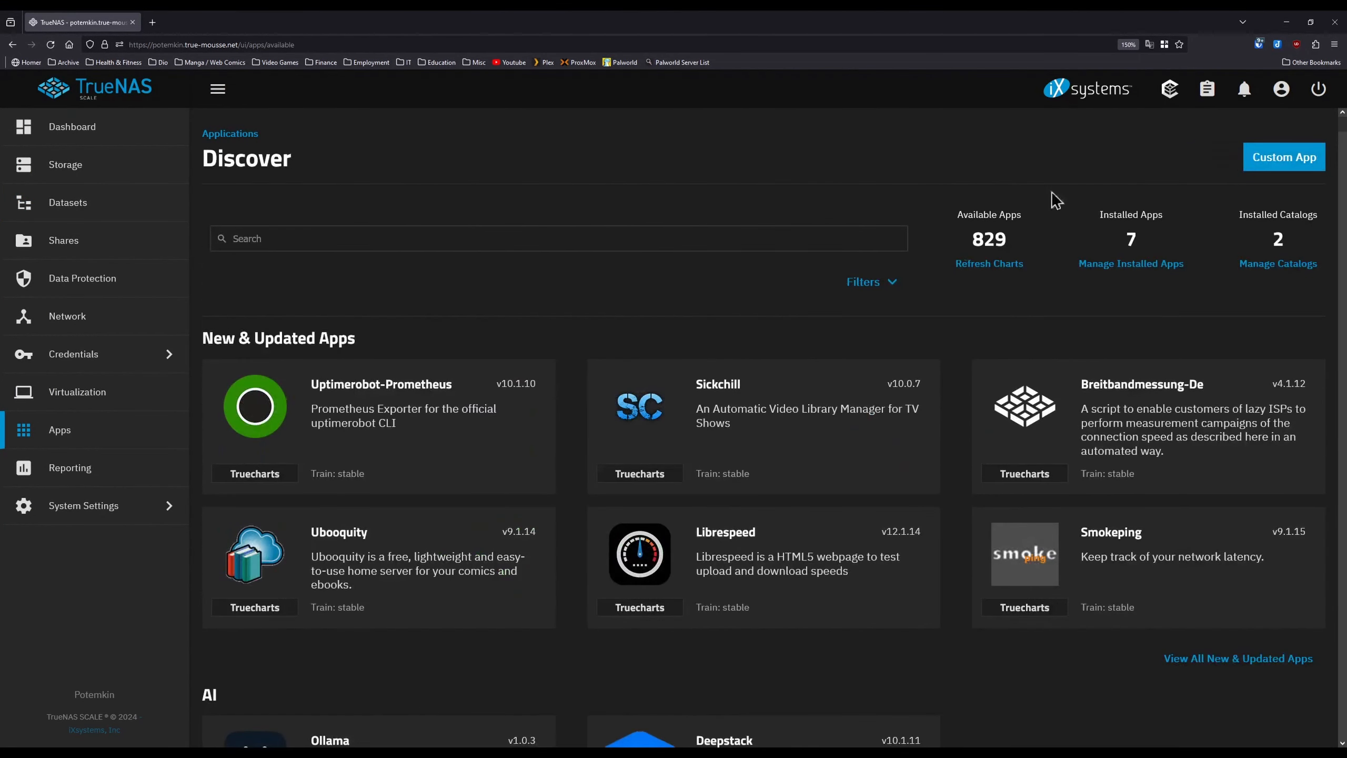
left_click(816, 238)
type("palw")
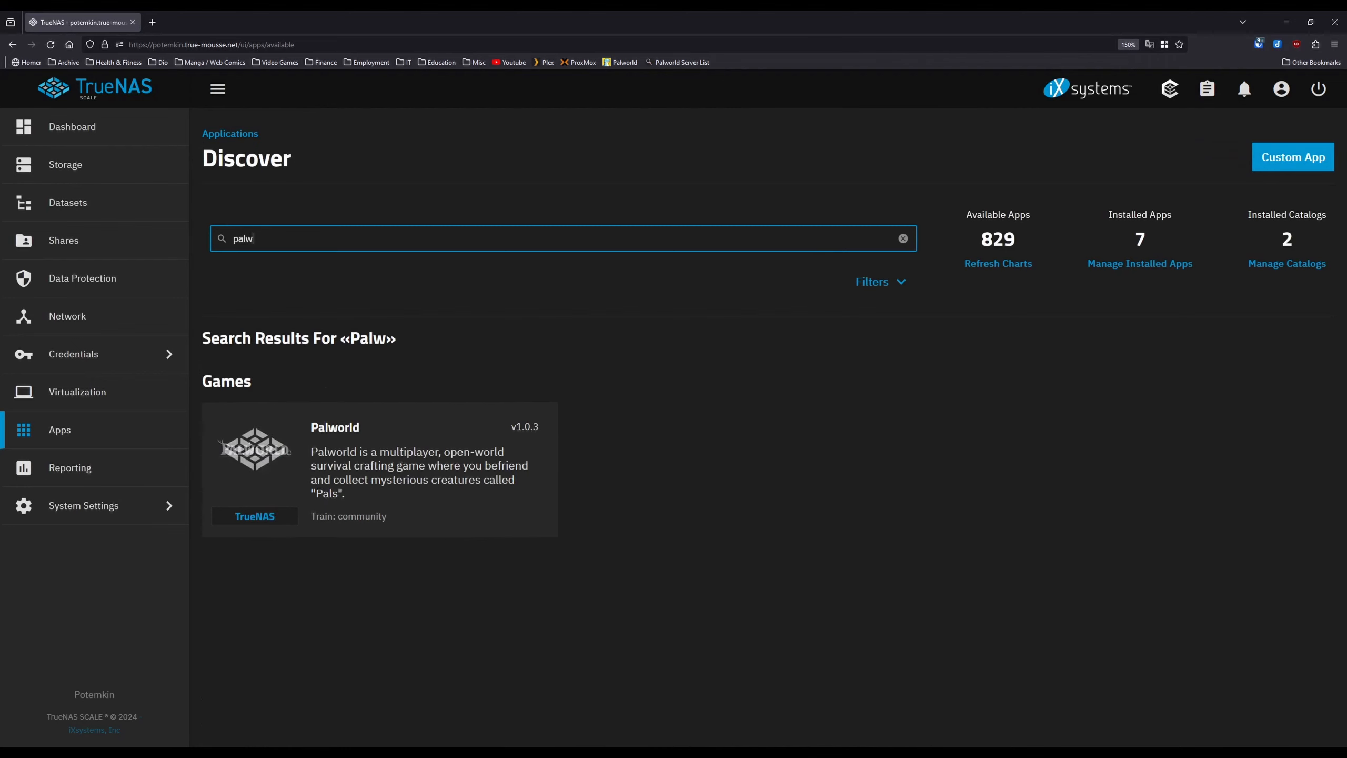
left_click(372, 446)
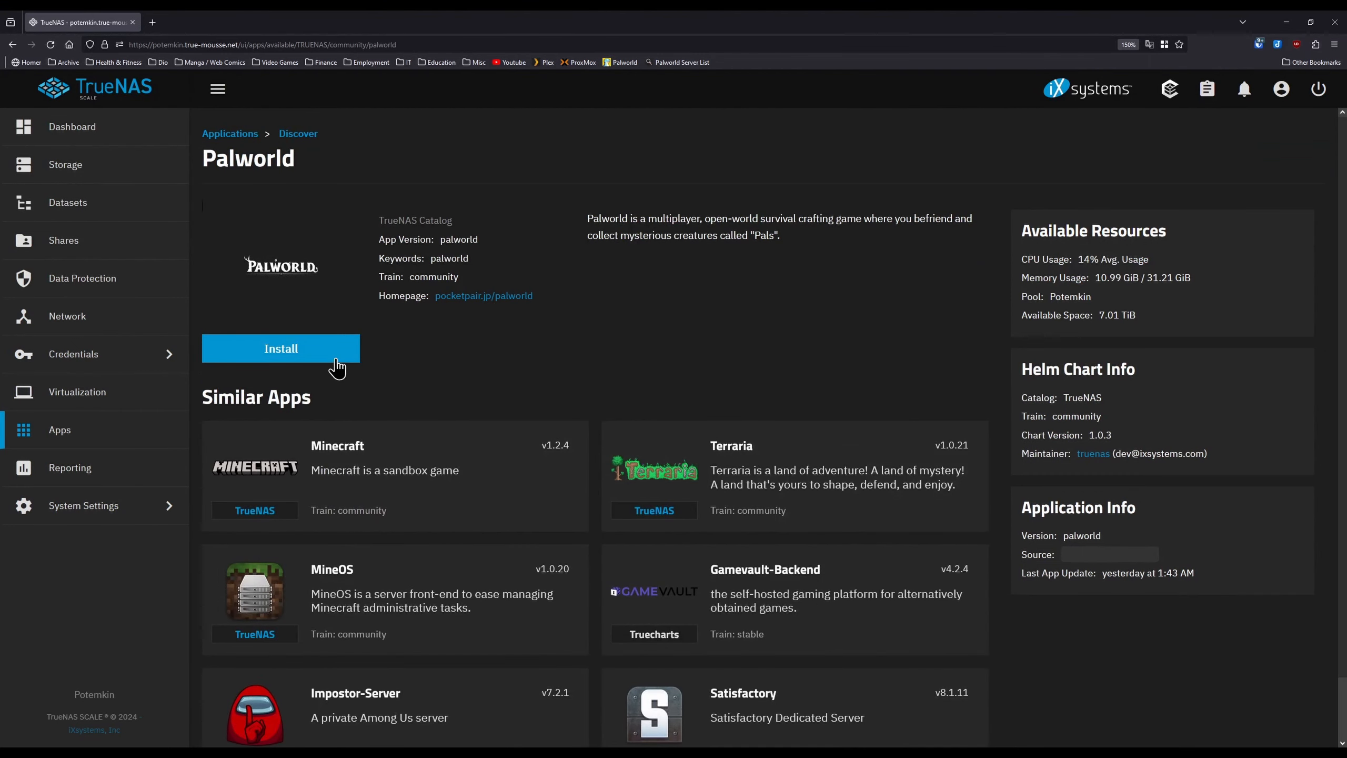
left_click(335, 354)
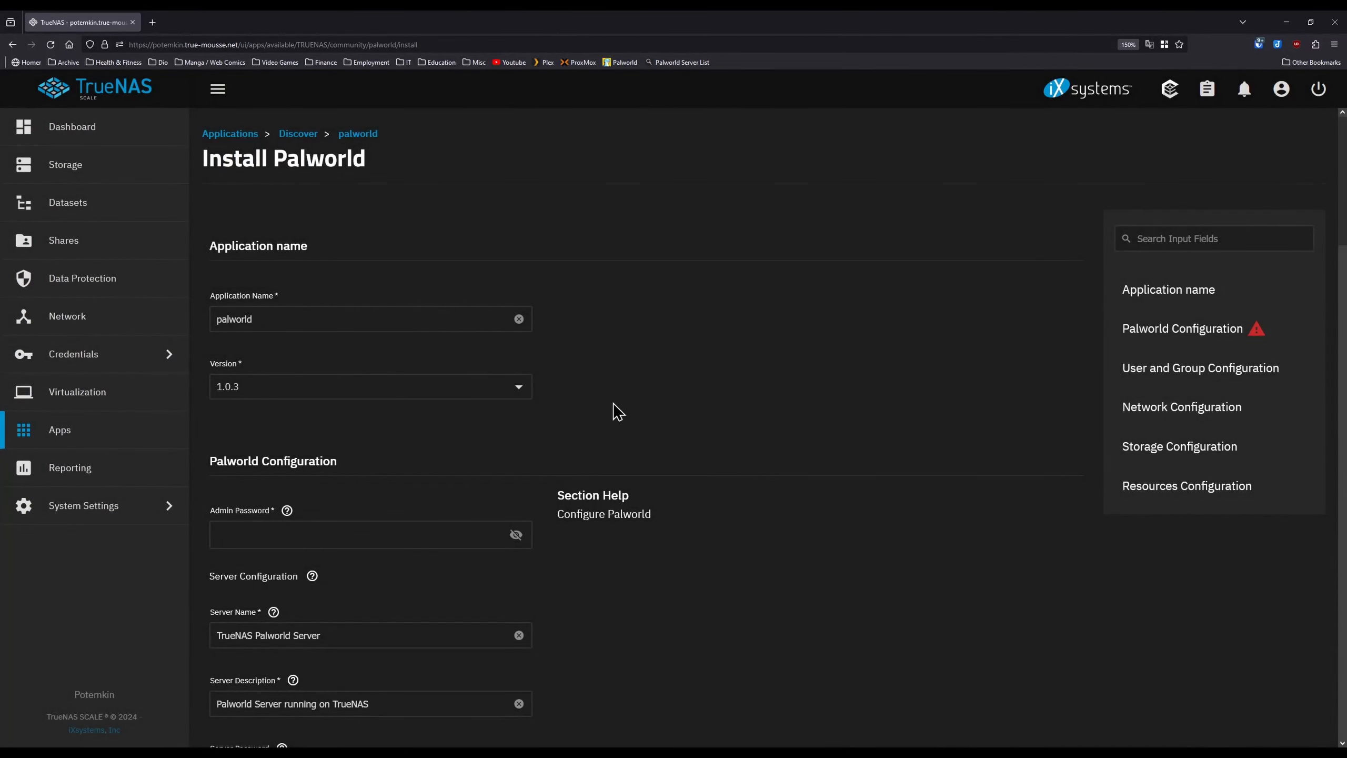
- Enter an admin password and a server password, keeping the default server name
scroll(593, 436, "down", 4)
left_click(425, 308)
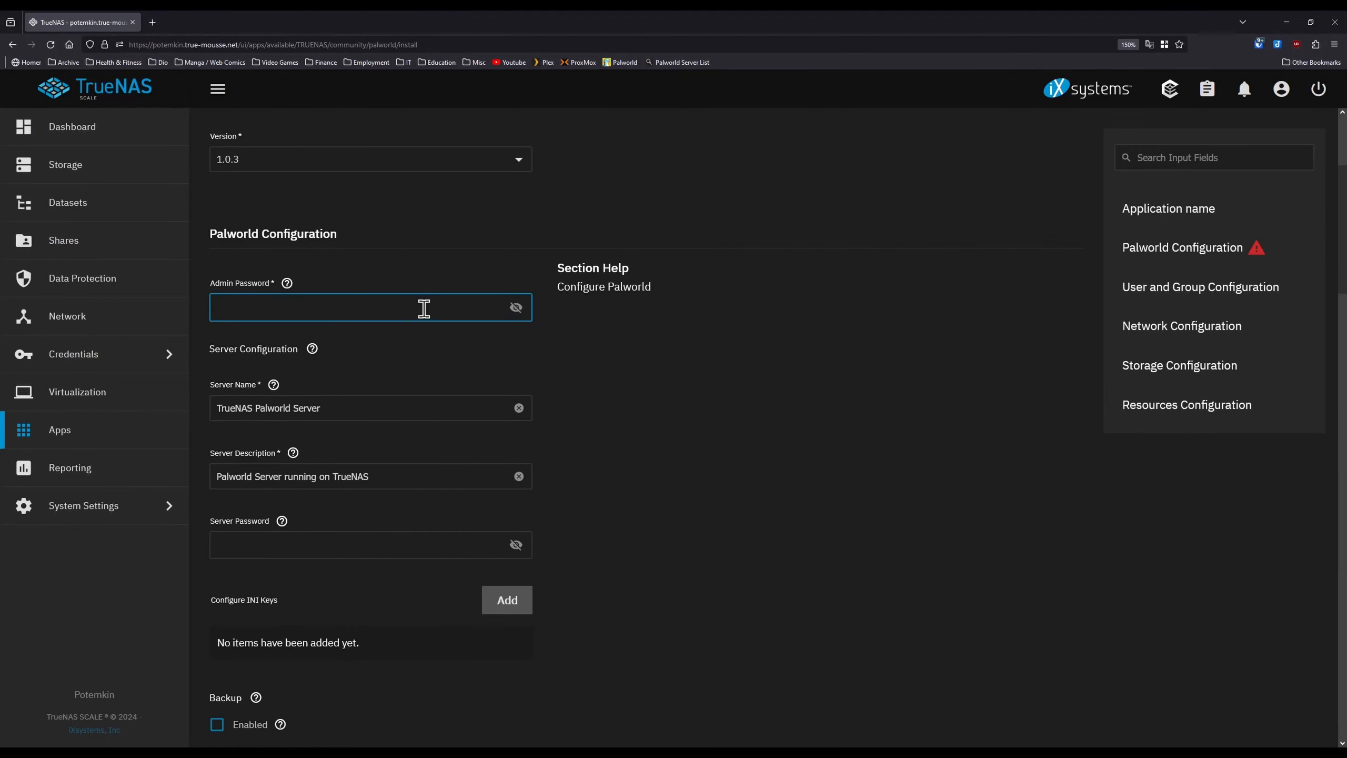
type("••")
left_click_drag(401, 406, 187, 402)
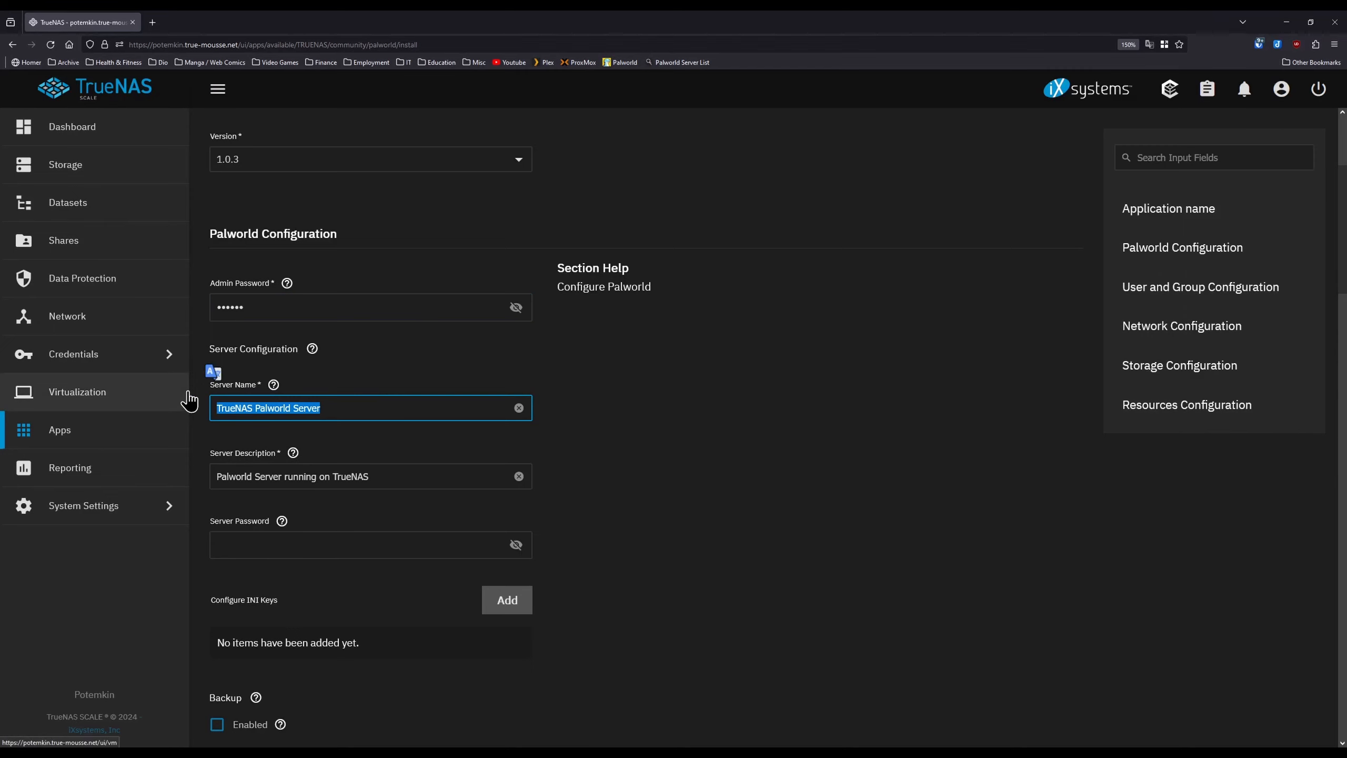
left_click(314, 415)
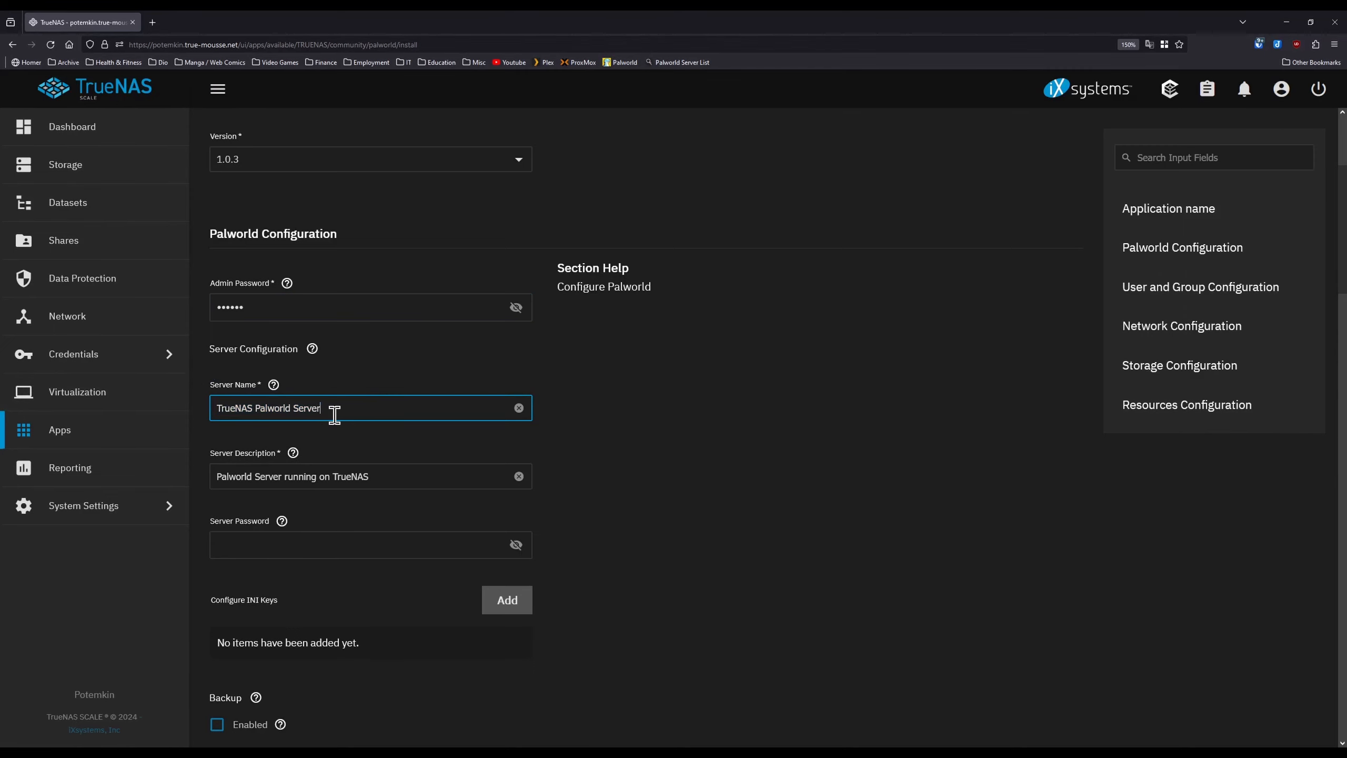
left_click(391, 479)
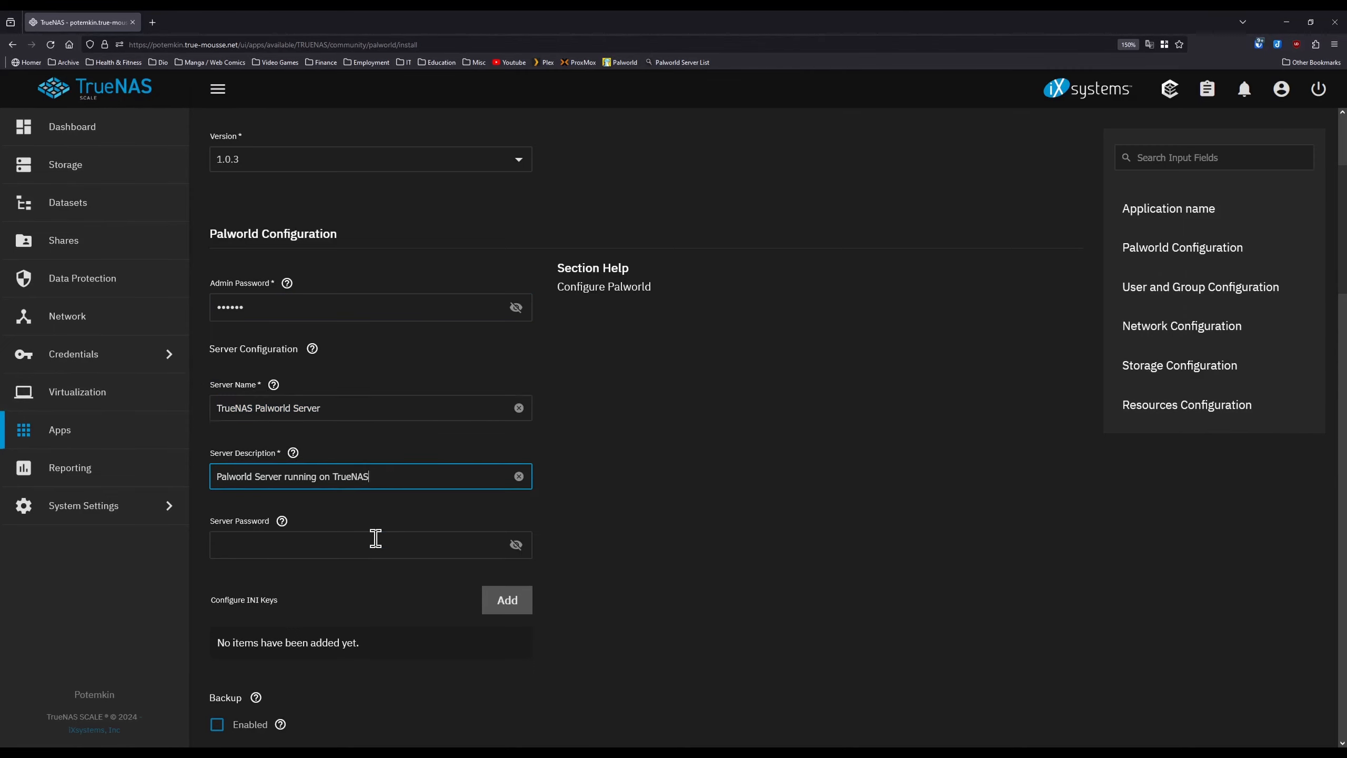
left_click(392, 526)
type("***")
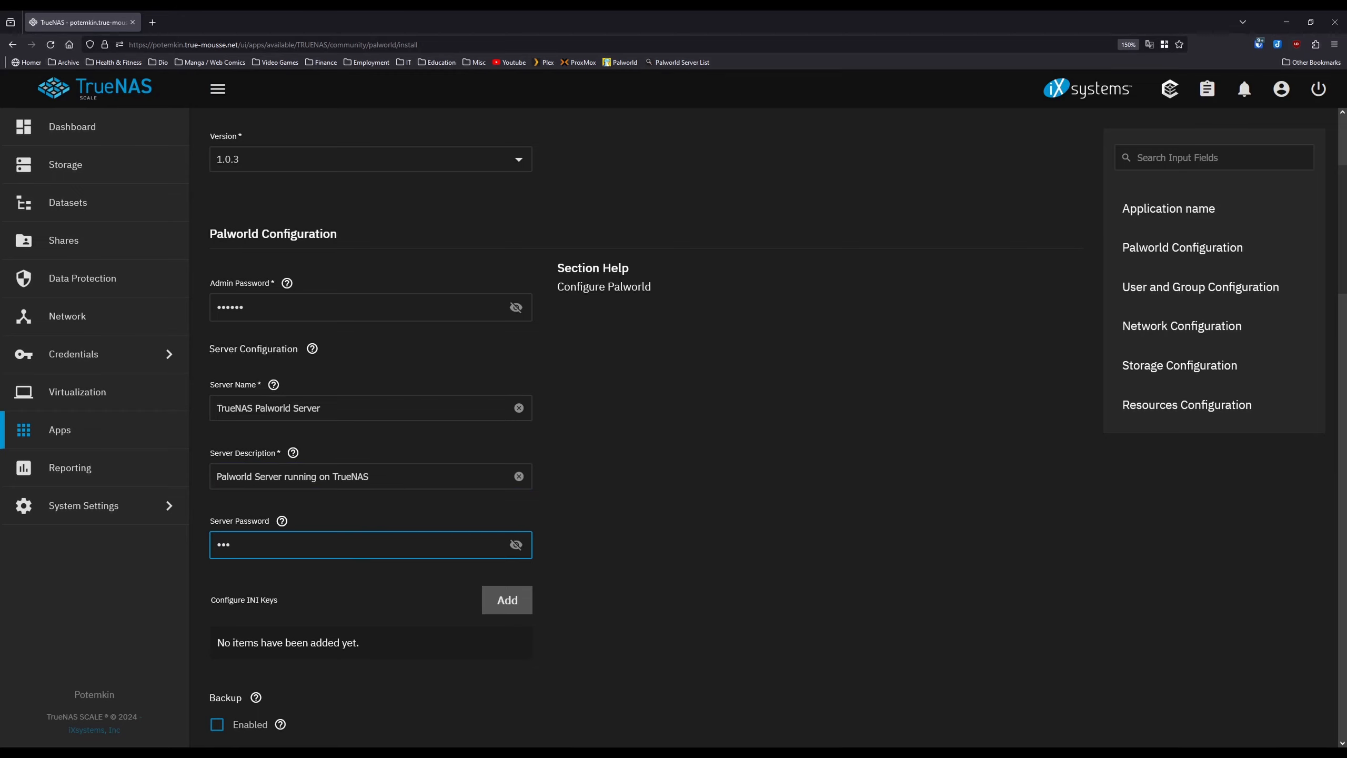
- Enable server backups, keeping 3 backups at an interval of 120
scroll(552, 562, "down", 3)
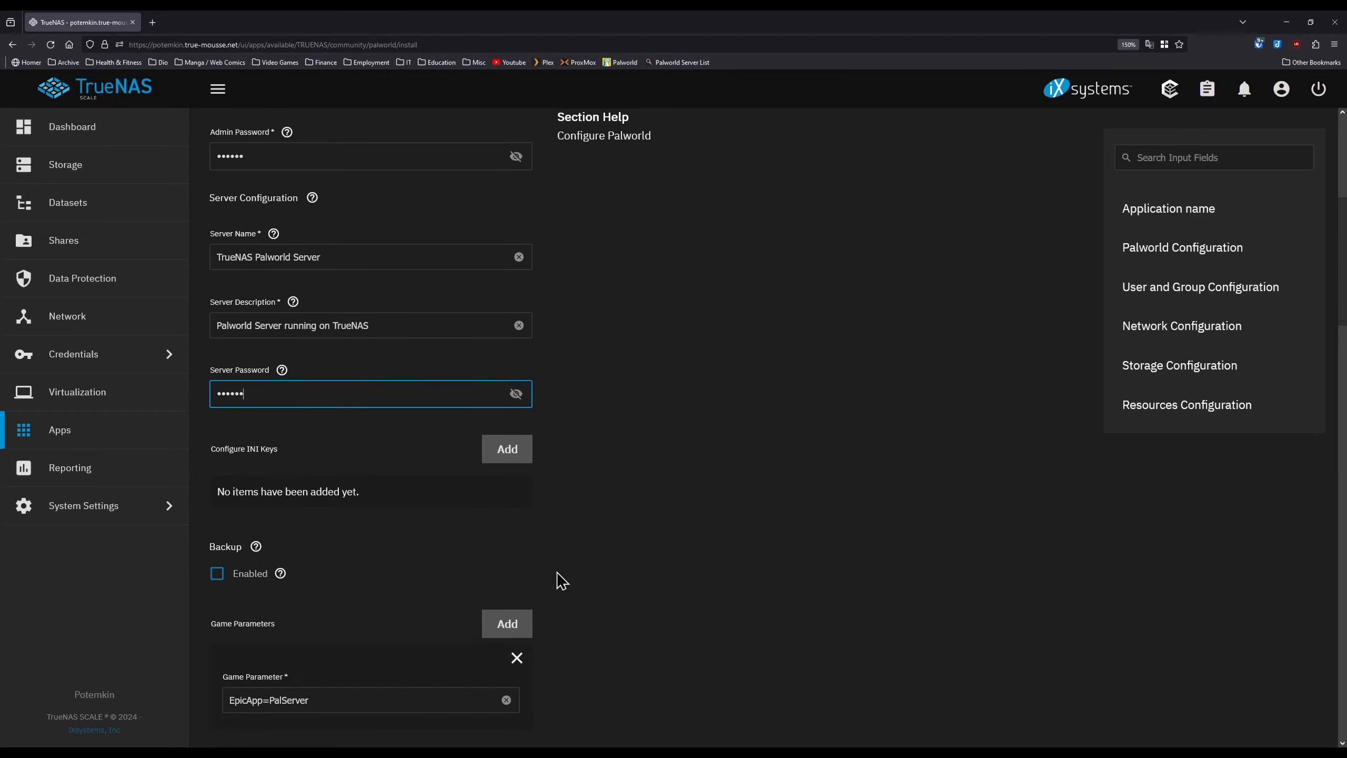
left_click(239, 578)
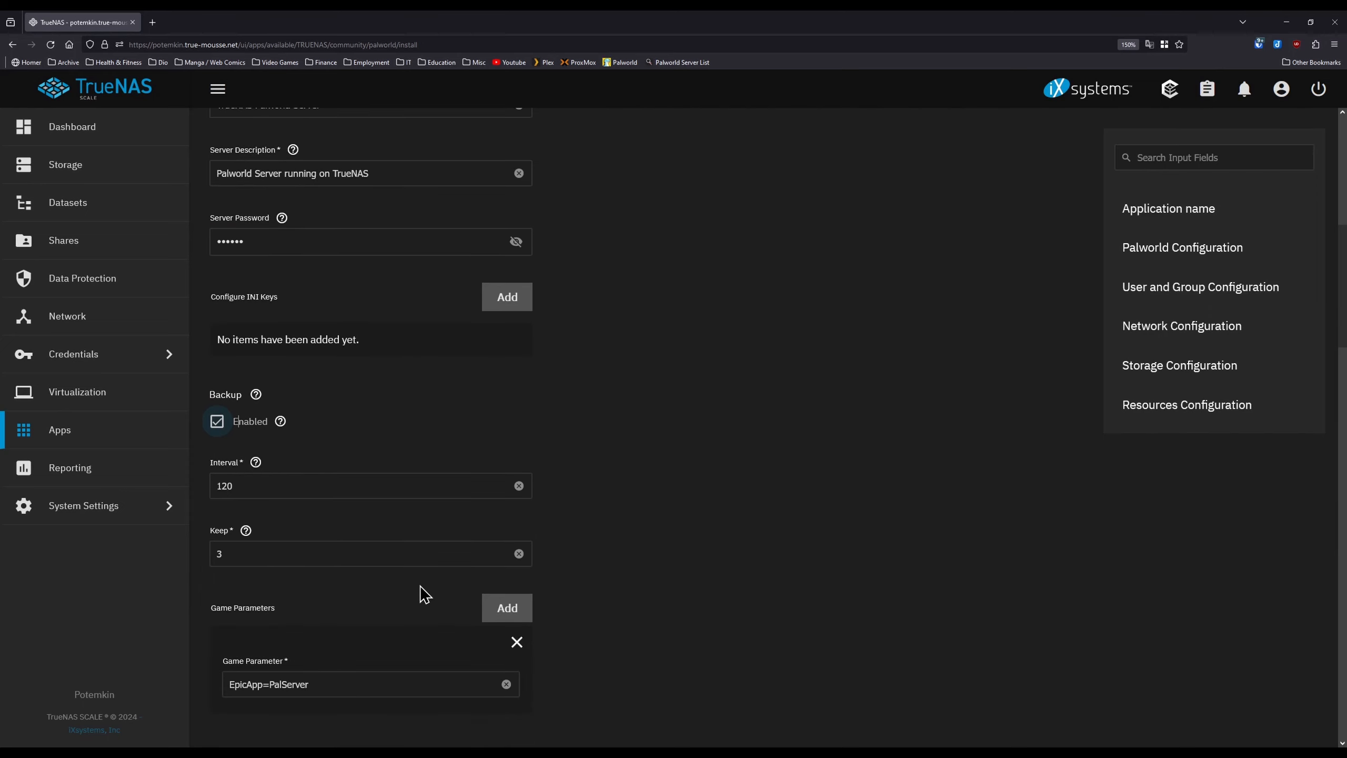
scroll(424, 593, "down", 3)
left_click(255, 486)
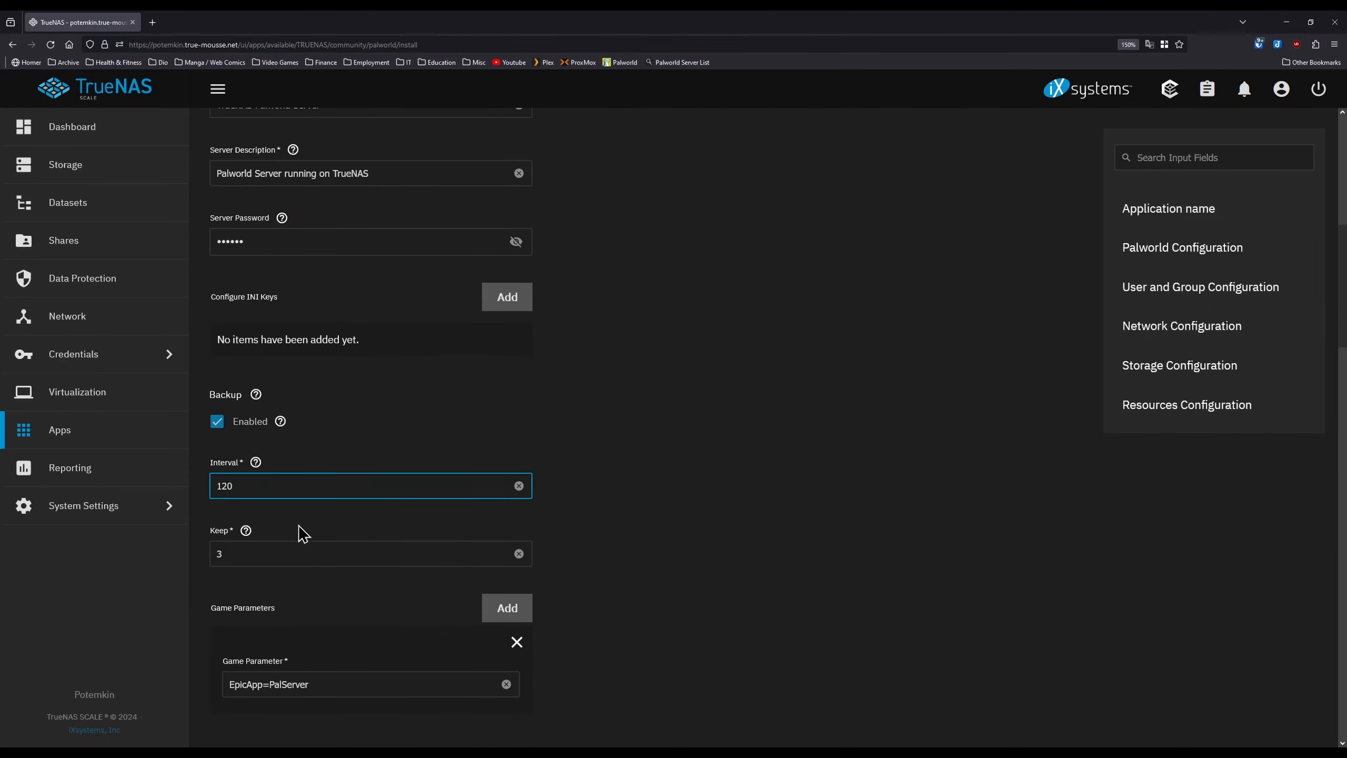
left_click(301, 551)
scroll(575, 623, "down", 6)
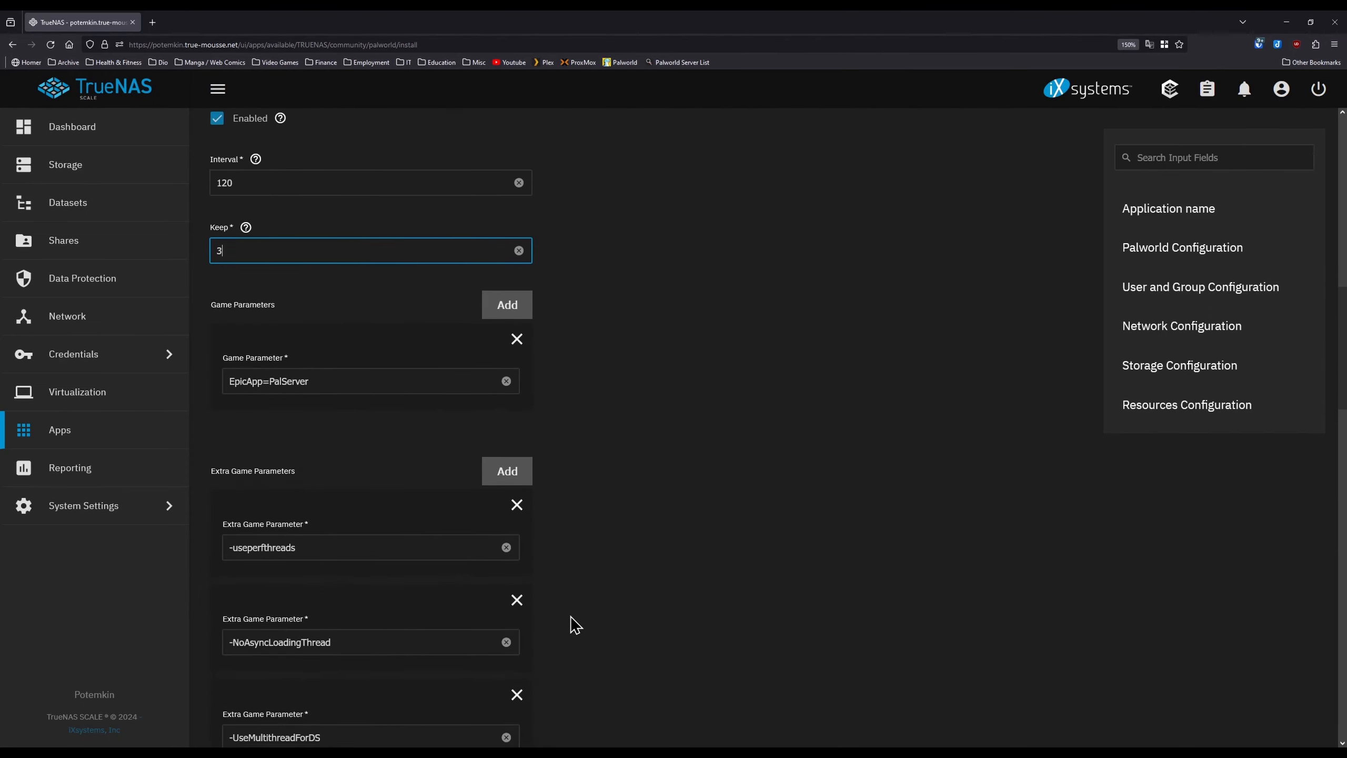
scroll(576, 625, "down", 10)
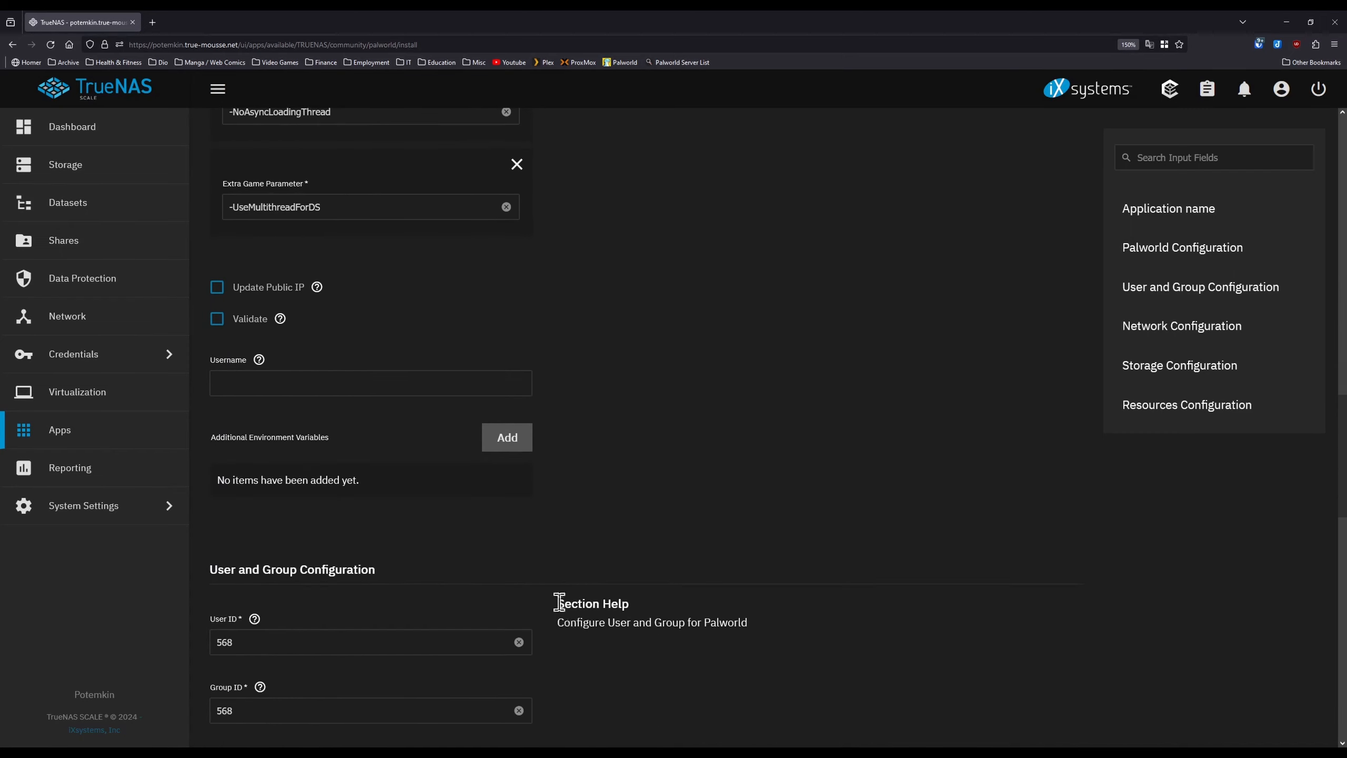
scroll(592, 530, "down", 6)
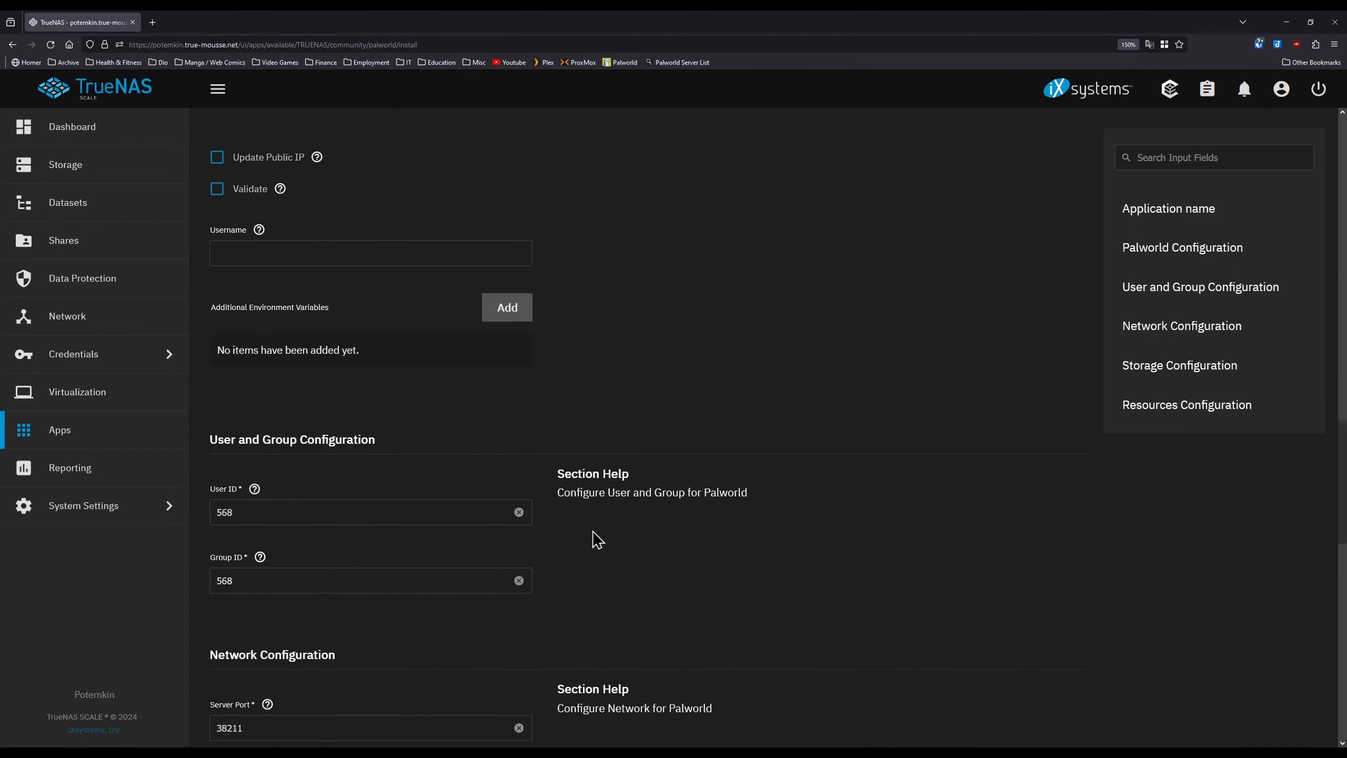
- Change the app's User ID from 568 to 3001
double_click(300, 338)
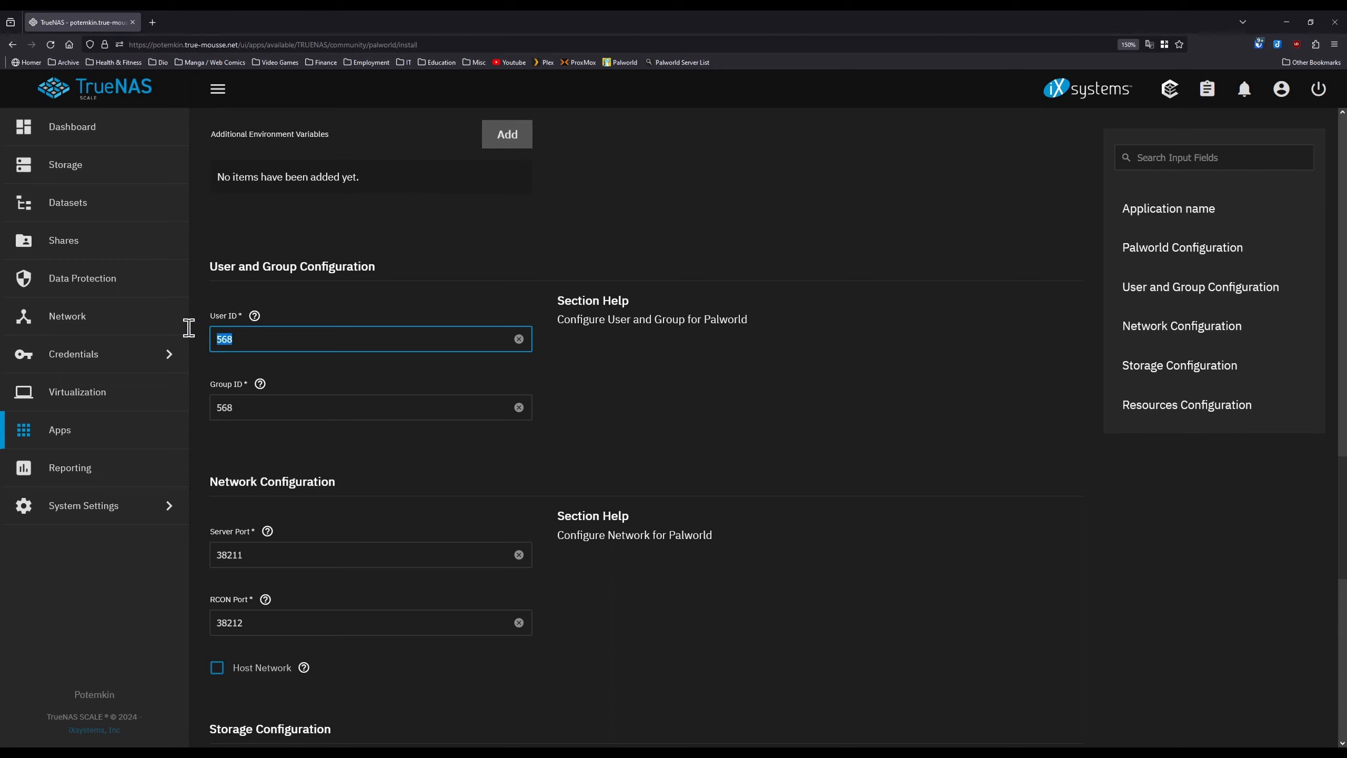
type("3")
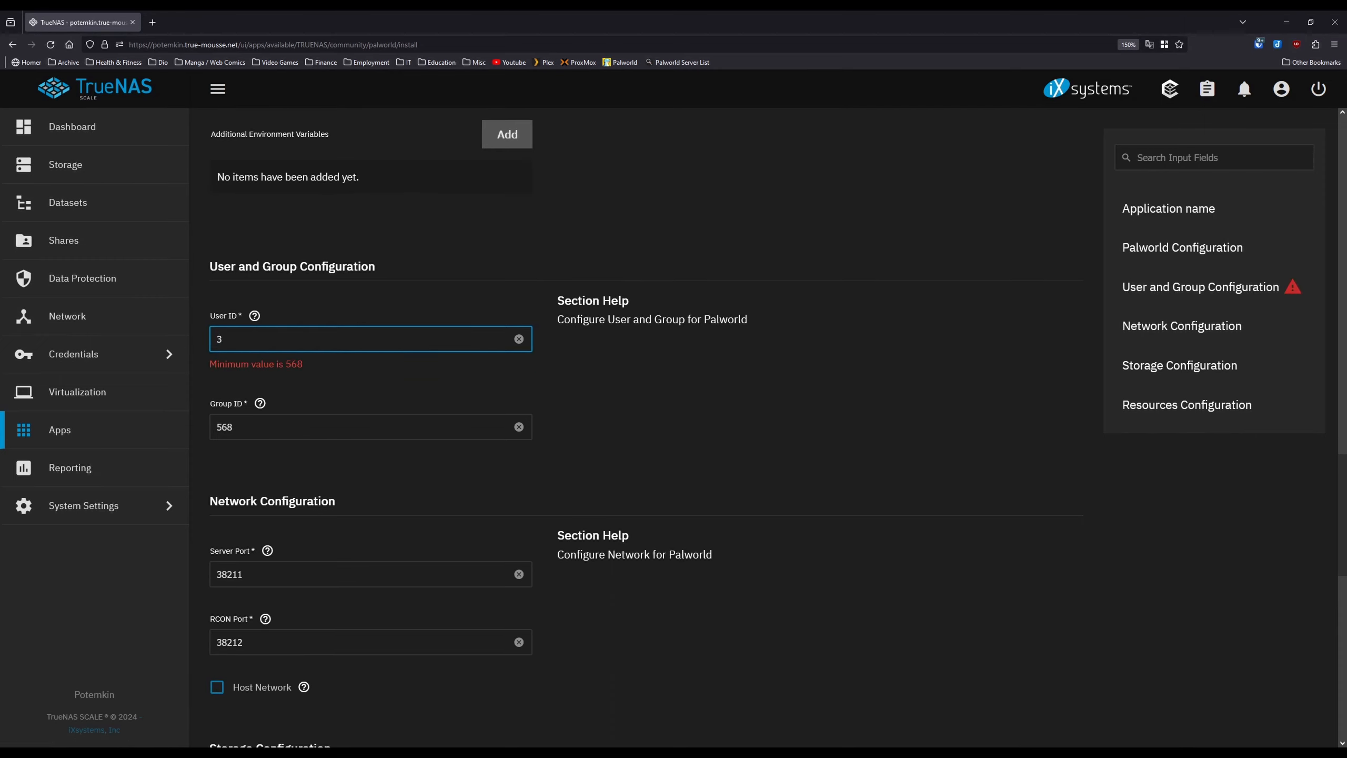
type("001")
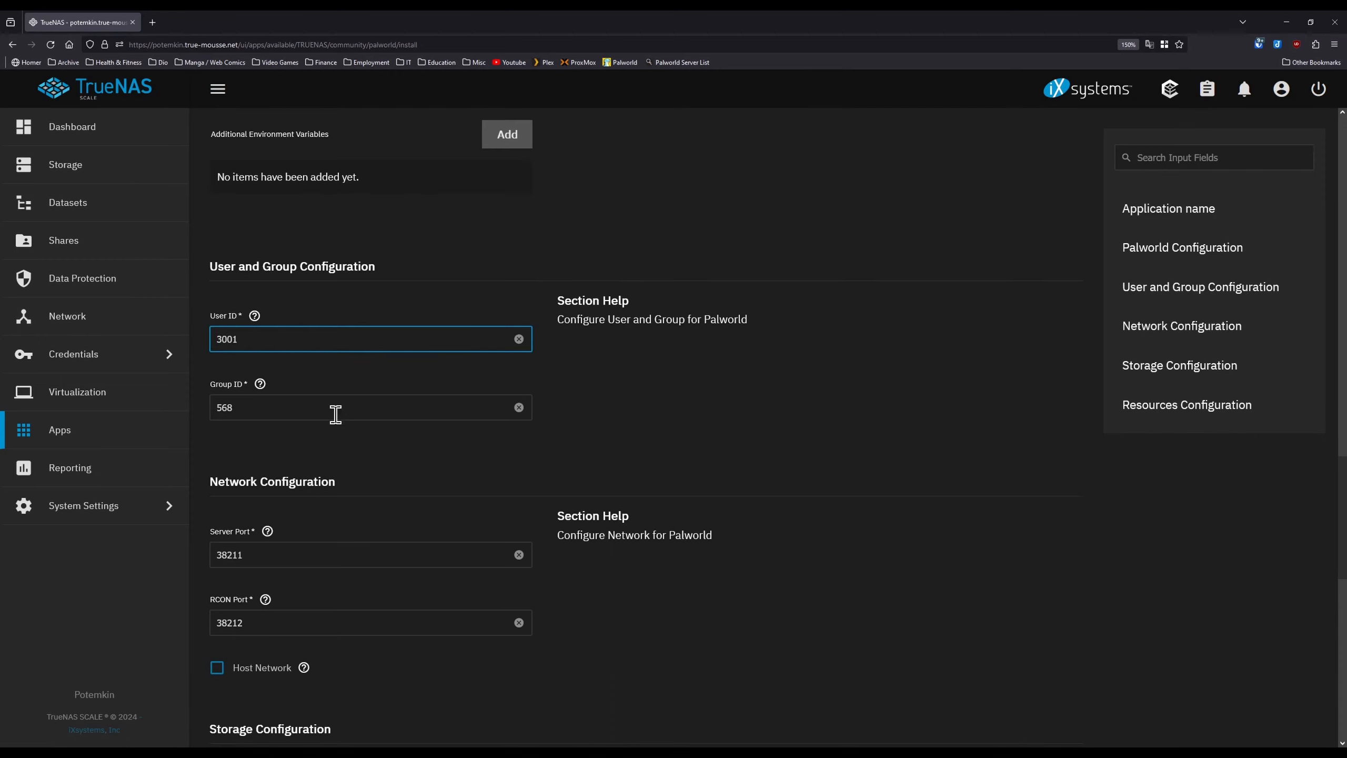
left_click(365, 447)
scroll(431, 467, "down", 4)
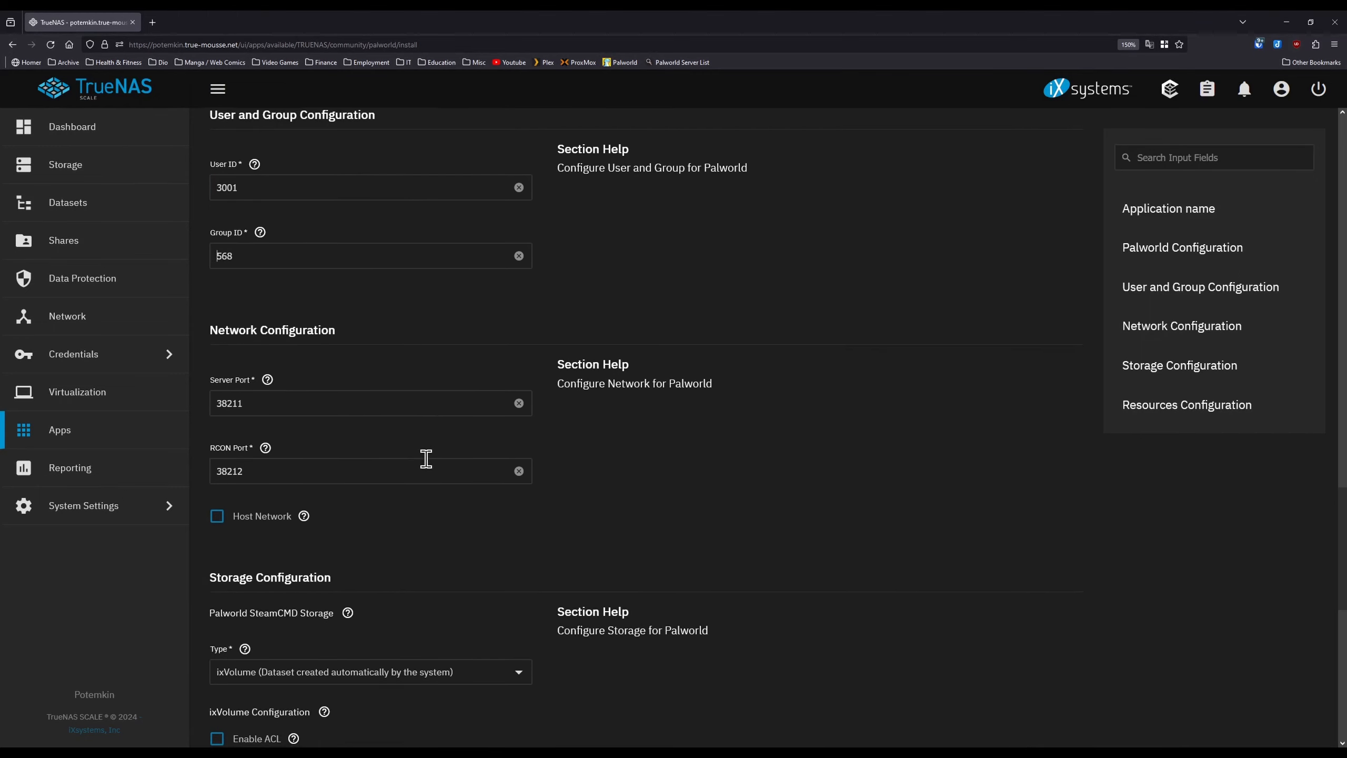
scroll(429, 467, "down", 5)
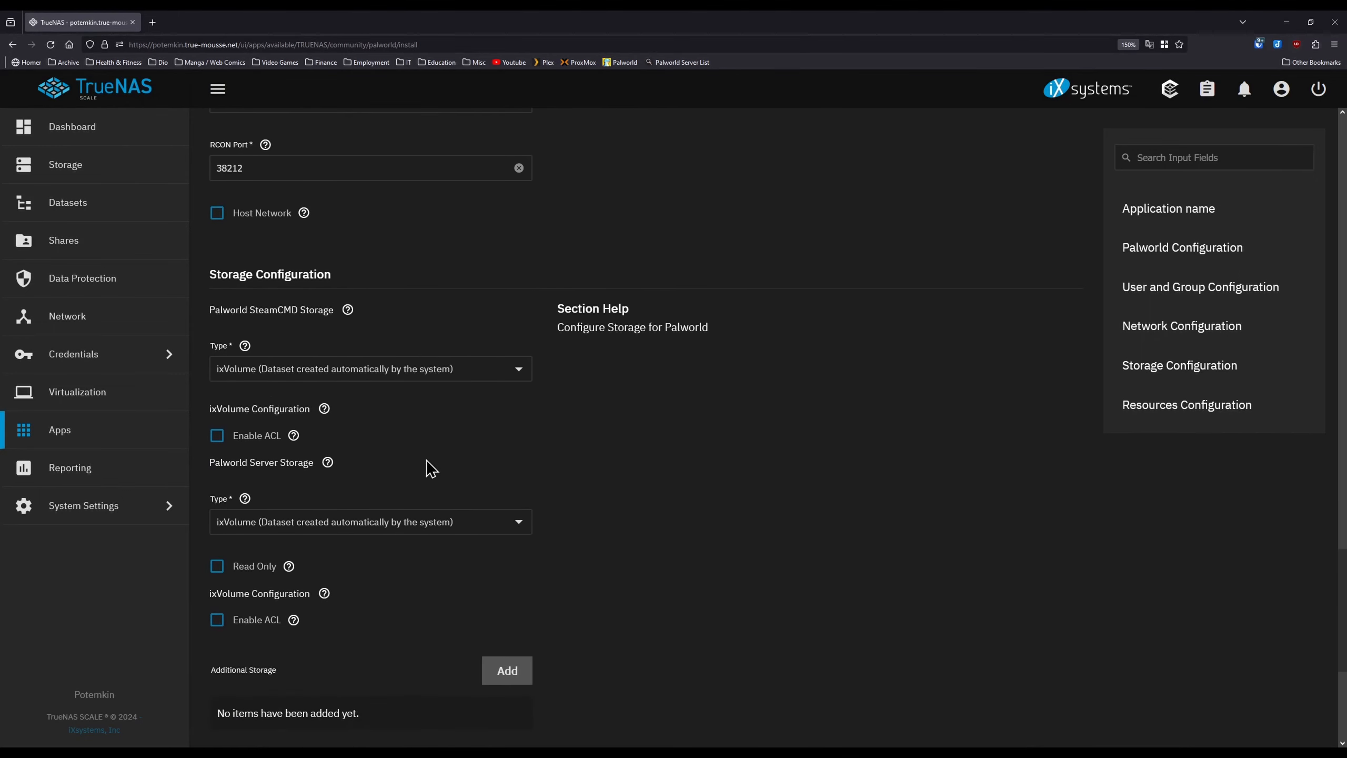
- Set SteamCMD storage to Host Path /mnt/Potemkin/App_Data/Palworld
left_click(502, 307)
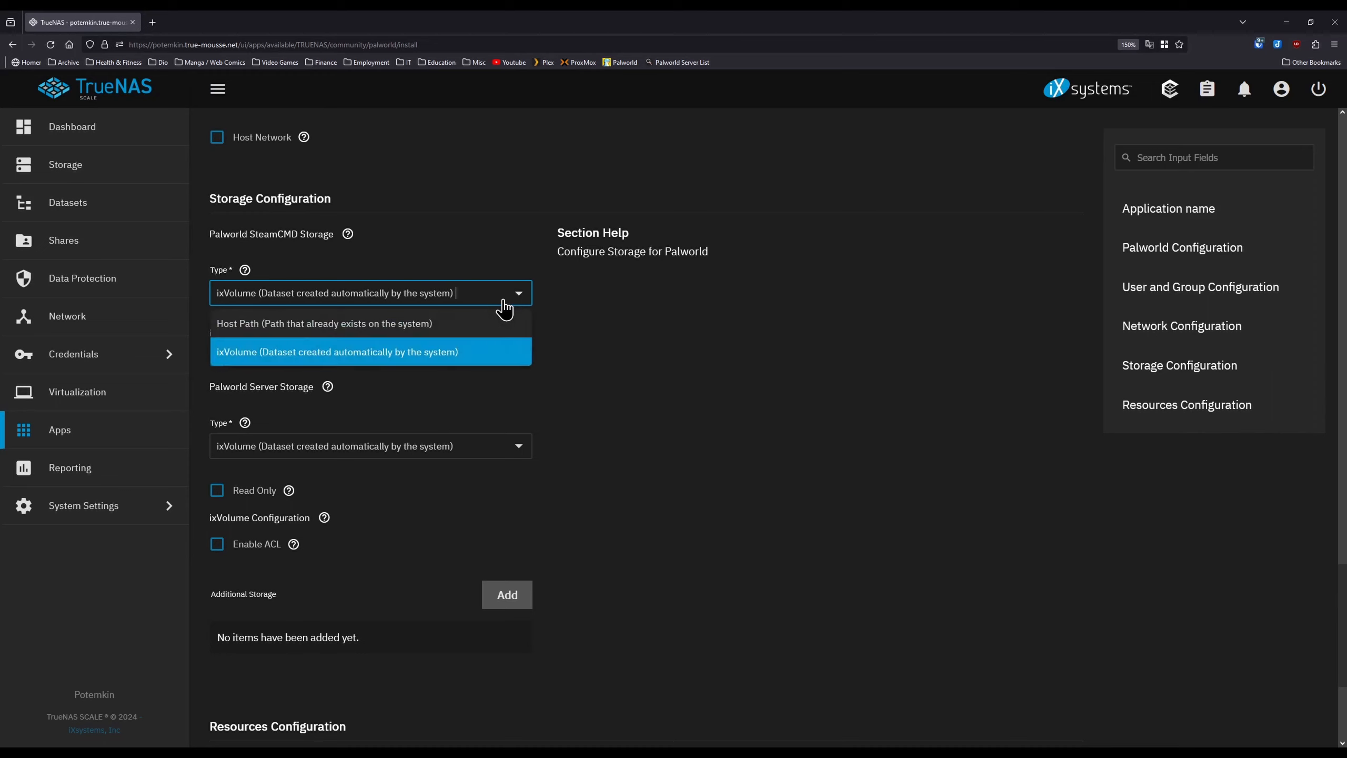
left_click(445, 327)
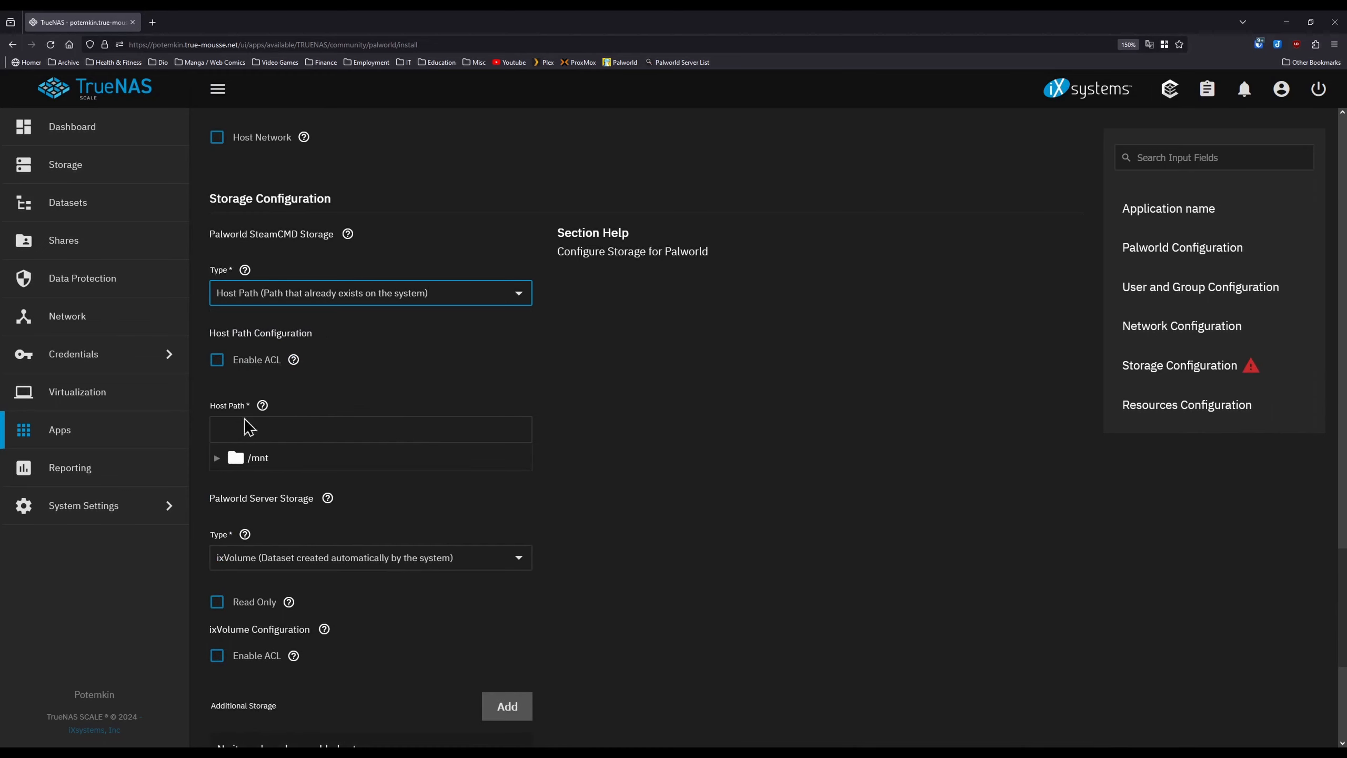
left_click(217, 458)
left_click(232, 482)
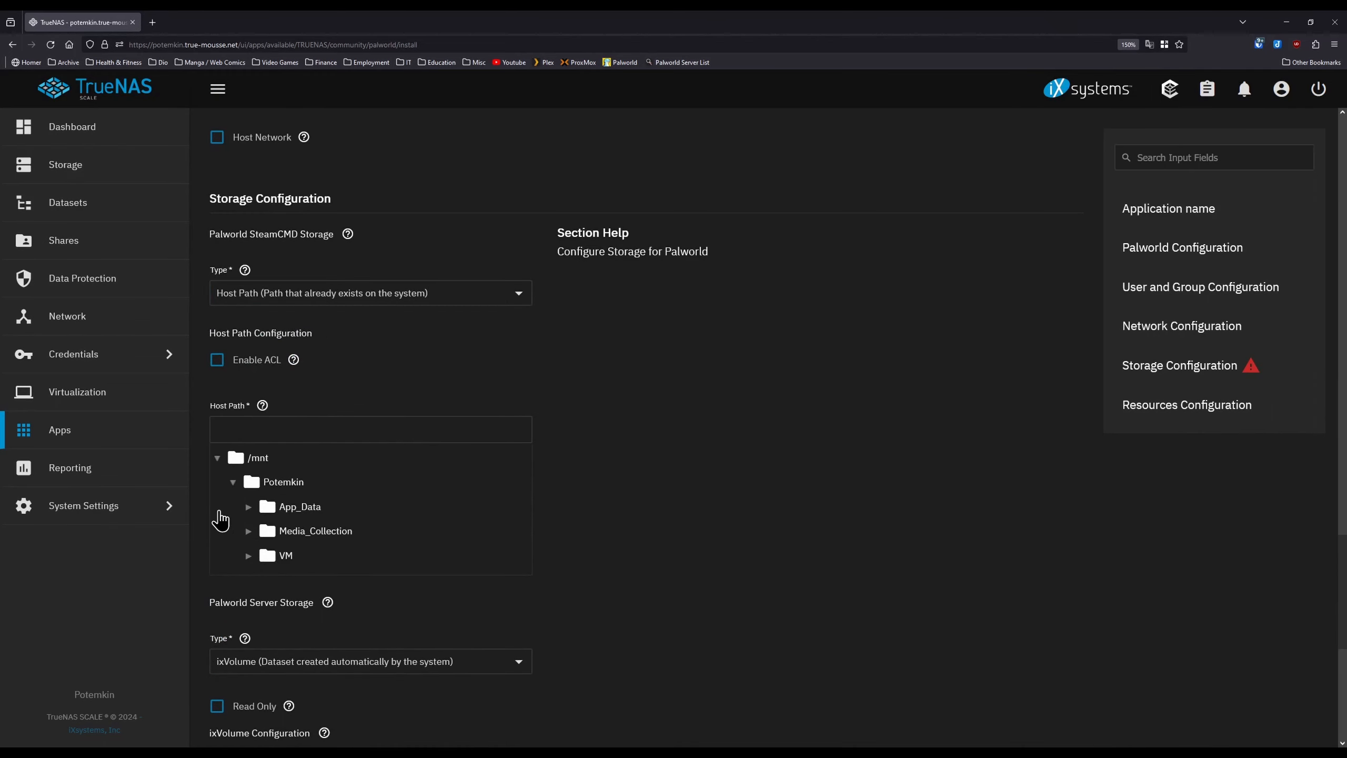
left_click(248, 507)
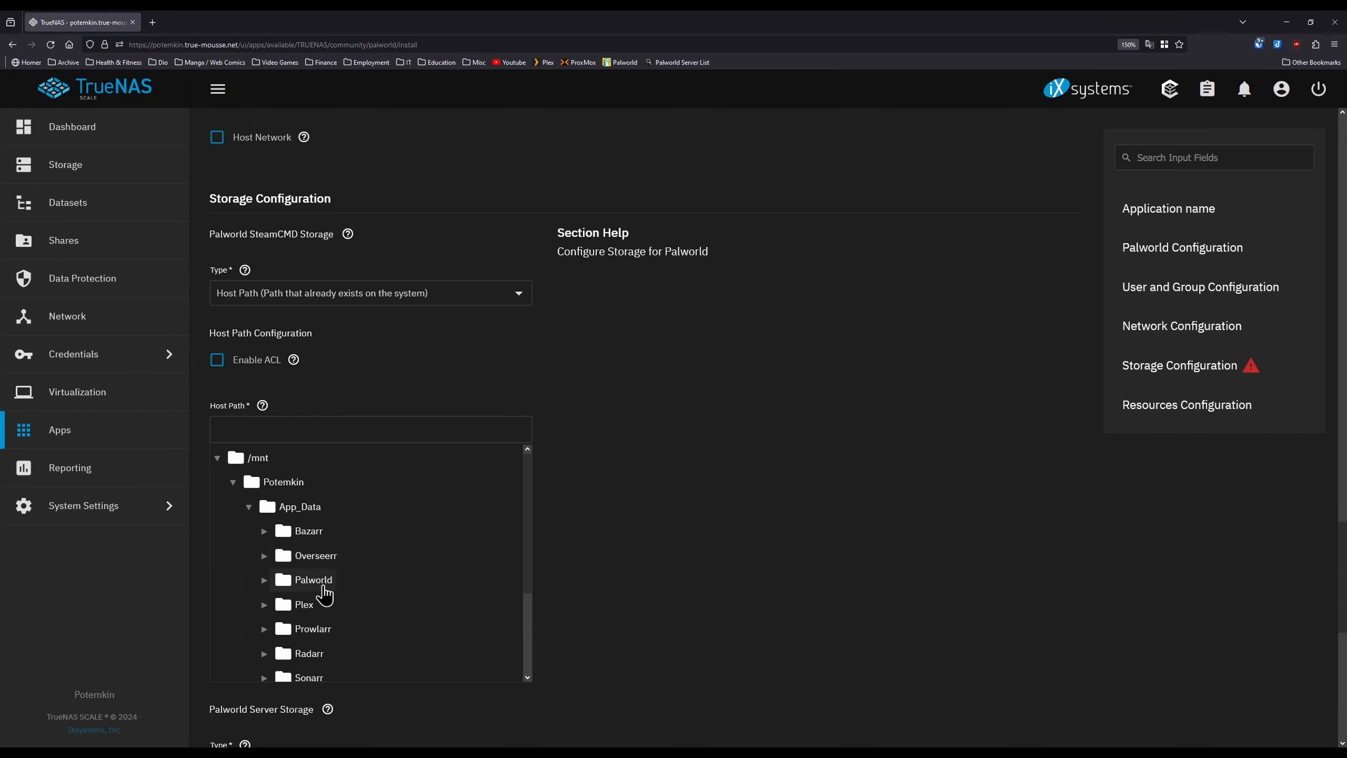
left_click(317, 581)
scroll(588, 520, "down", 5)
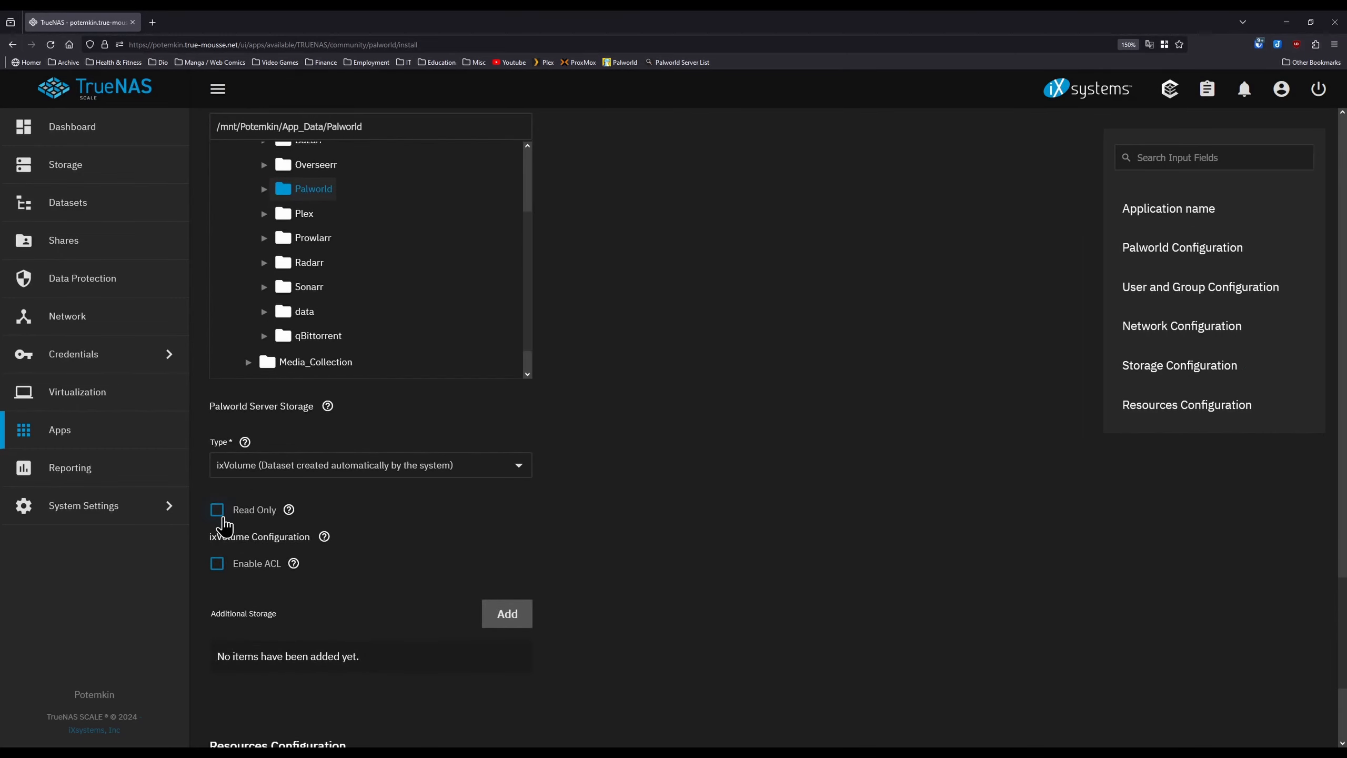
- Set server storage to Host Path /mnt/Potemkin/App_Data/Palworld
left_click(249, 472)
left_click(260, 496)
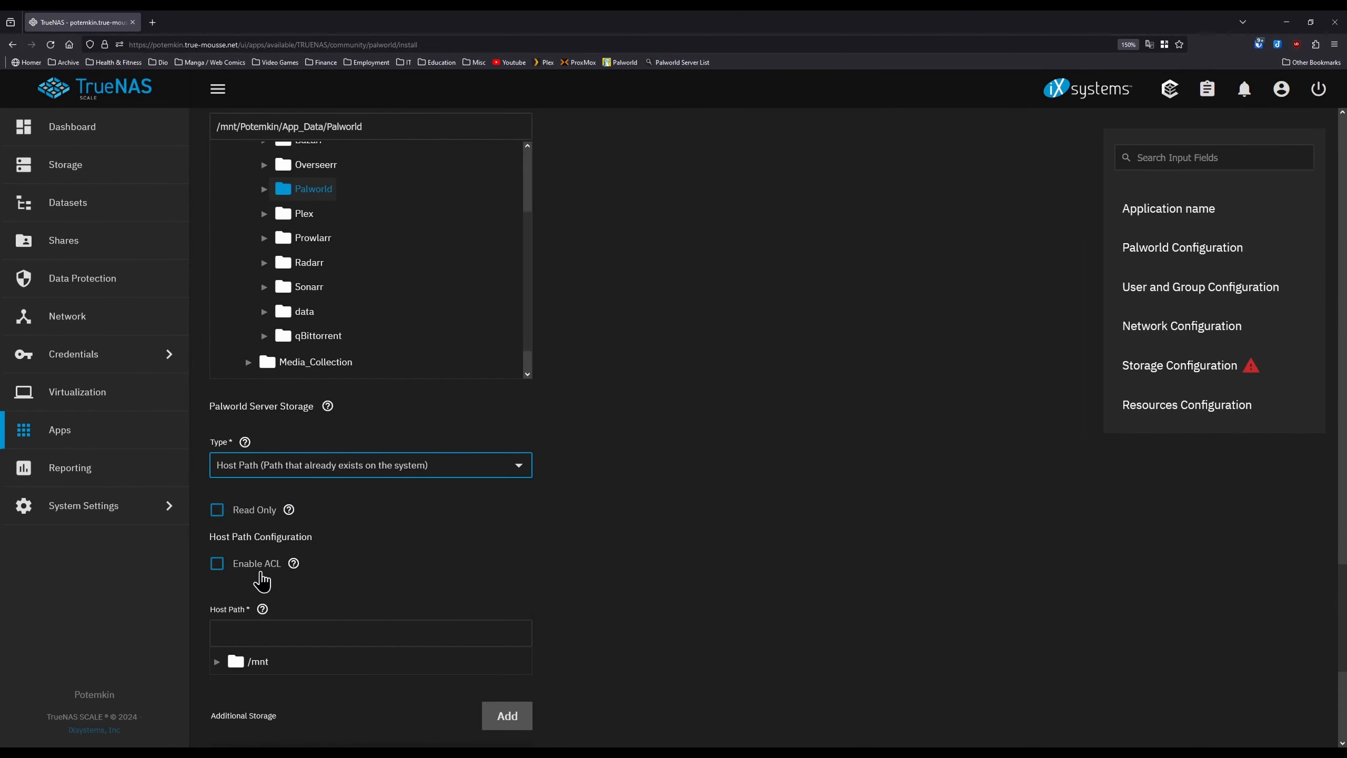
scroll(225, 557, "down", 3)
left_click(216, 510)
left_click(232, 533)
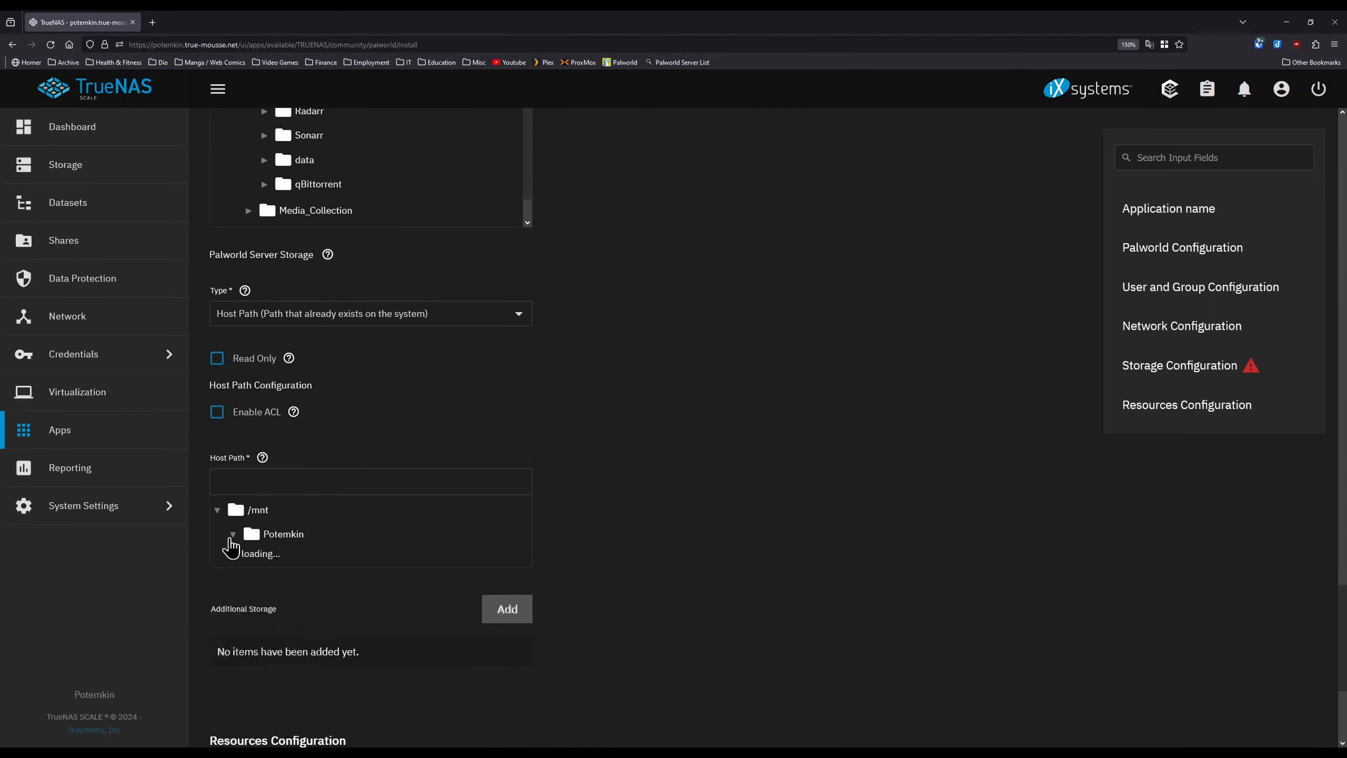
left_click(249, 559)
scroll(255, 562, "down", 3)
scroll(282, 571, "up", 2)
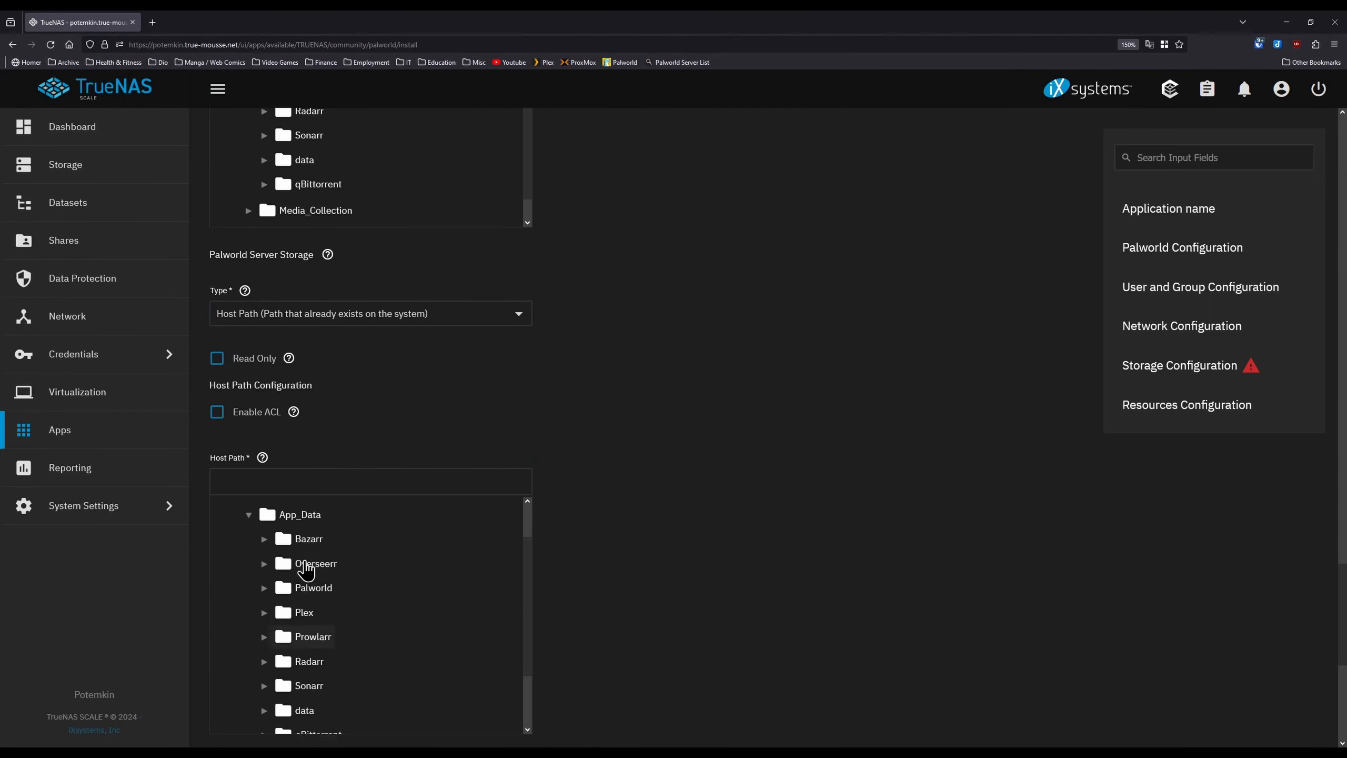
left_click(318, 591)
scroll(571, 560, "down", 7)
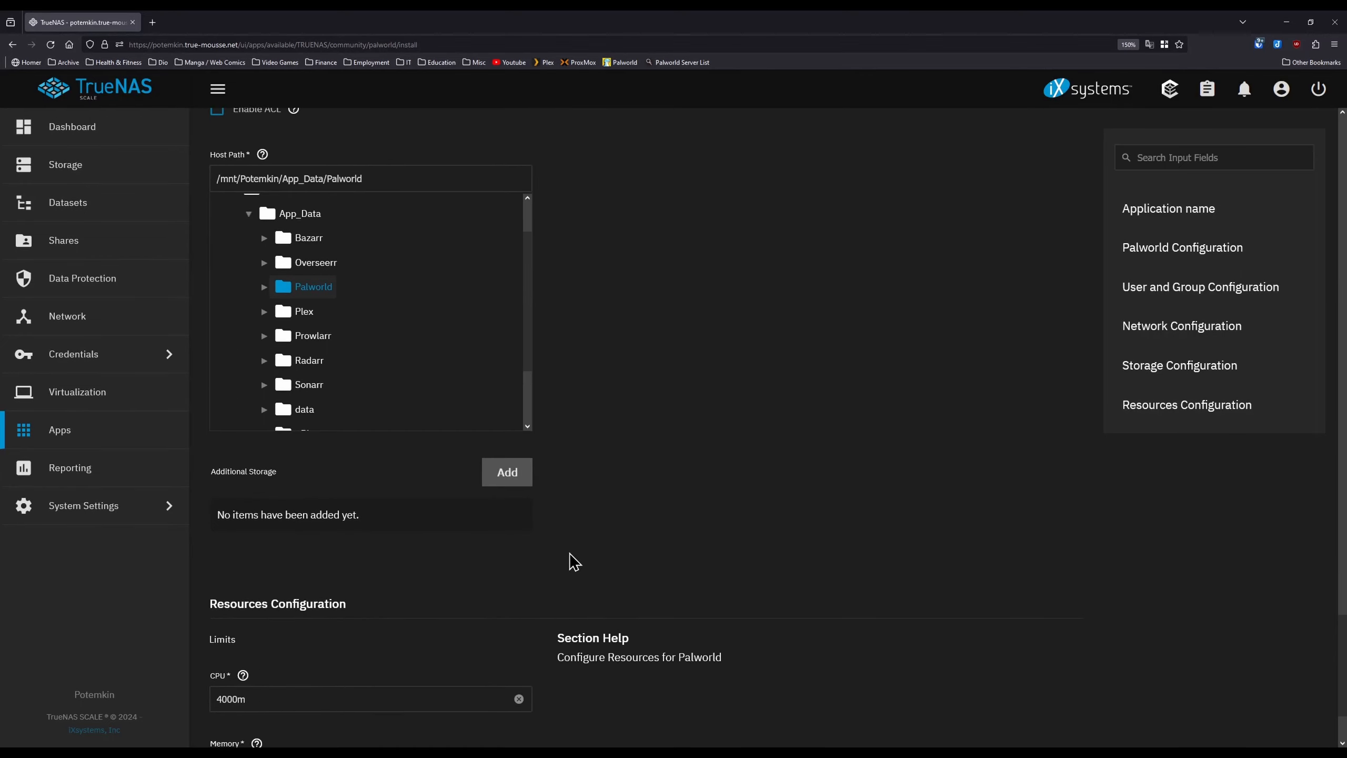
- Raise the memory limit from 8Gi to 16Gi and install the app
double_click(225, 638)
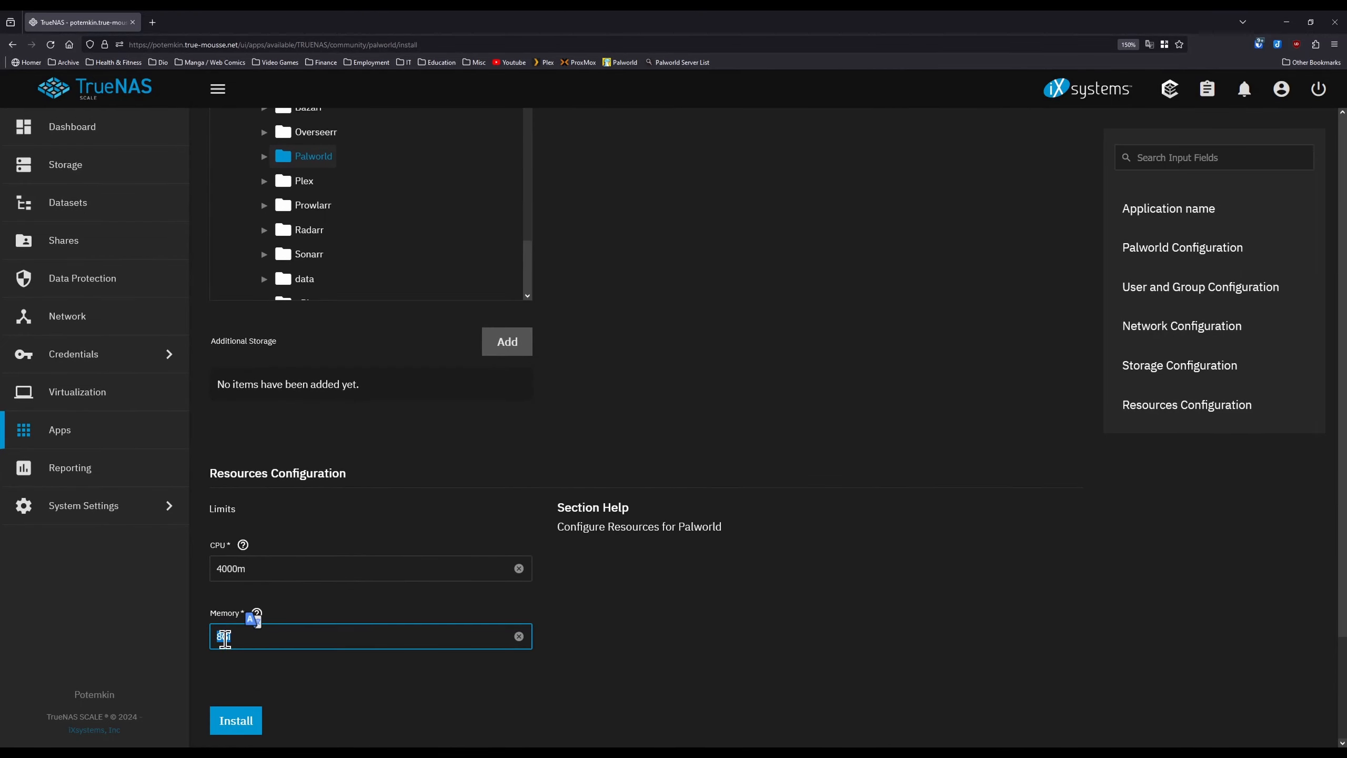
left_click(238, 636)
type("16")
left_click(553, 647)
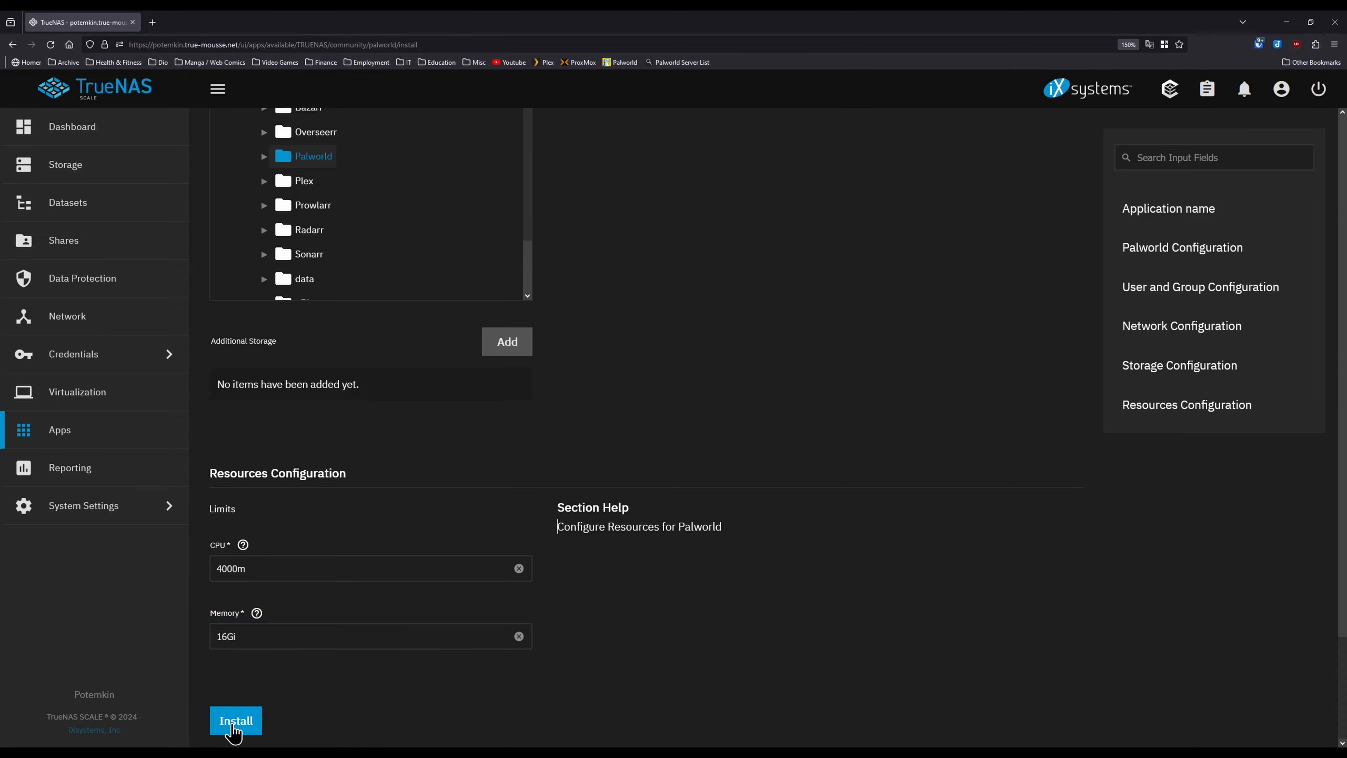
left_click(233, 722)
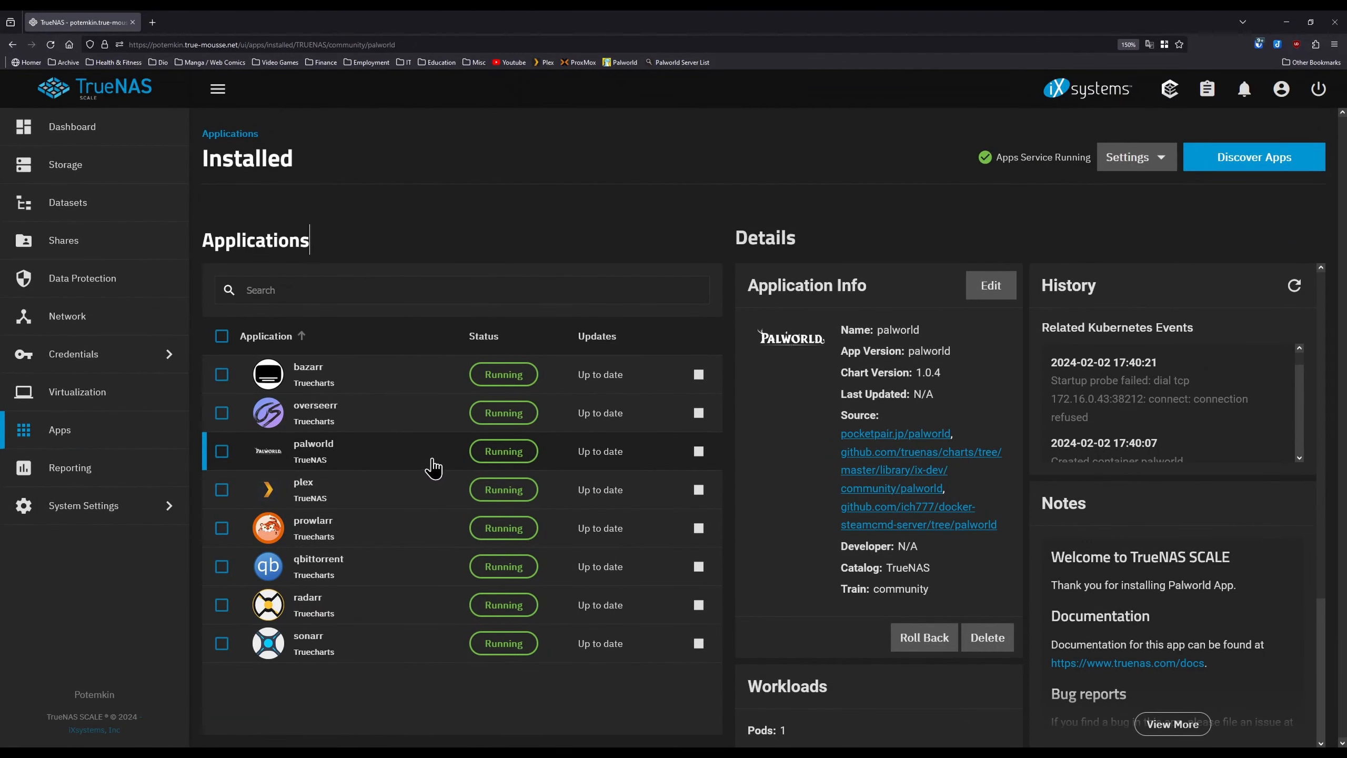
- Stop the palworld app from the Installed apps list
left_click(698, 451)
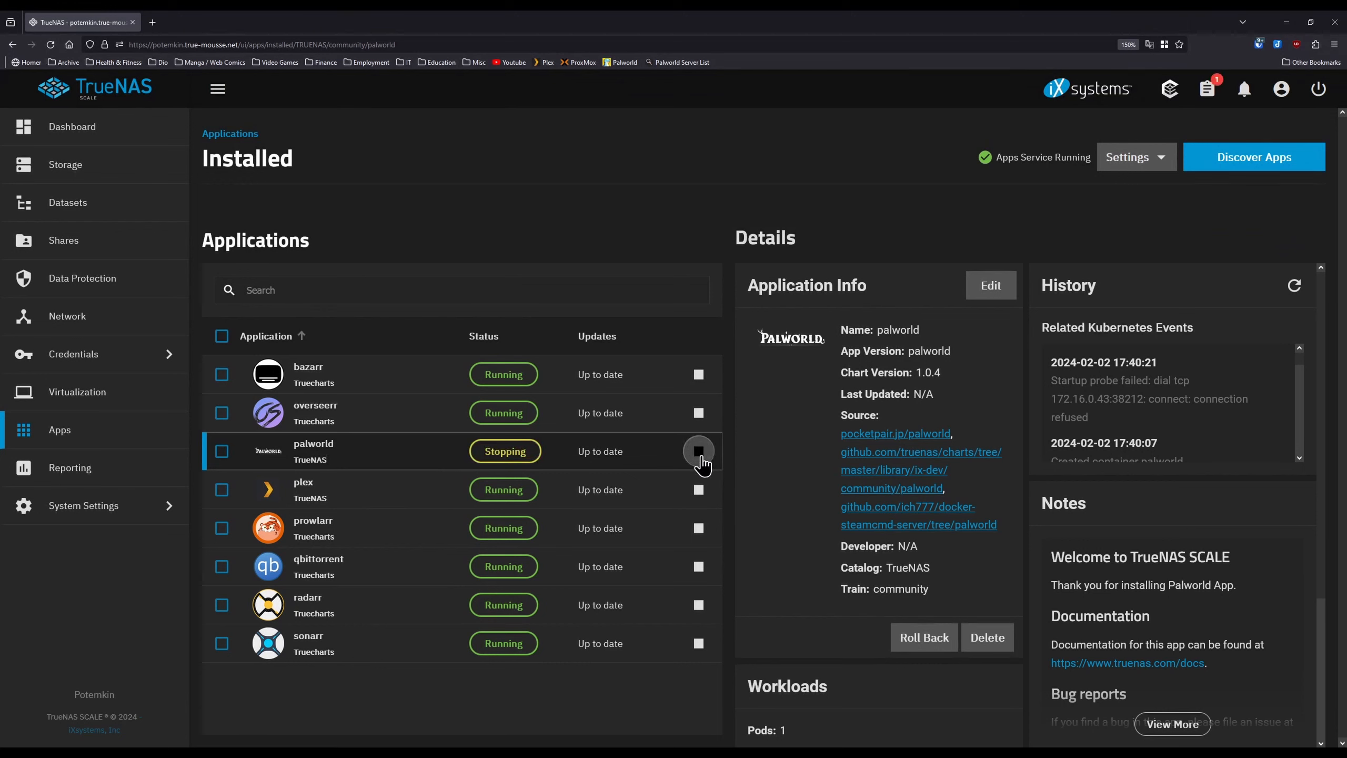
left_click(109, 250)
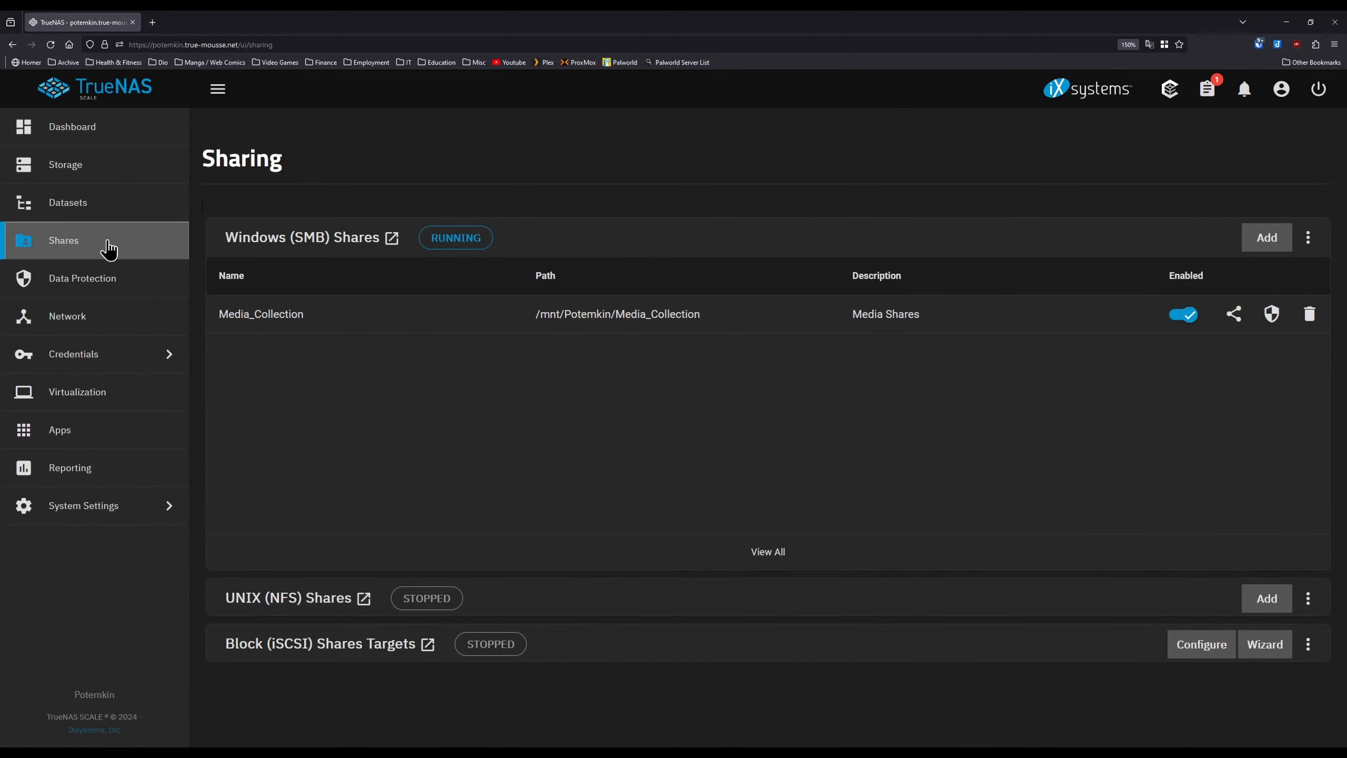
- Add an SMB share named Palworld for /mnt/Potemkin/App_Data/Palworld and save it
left_click(1265, 239)
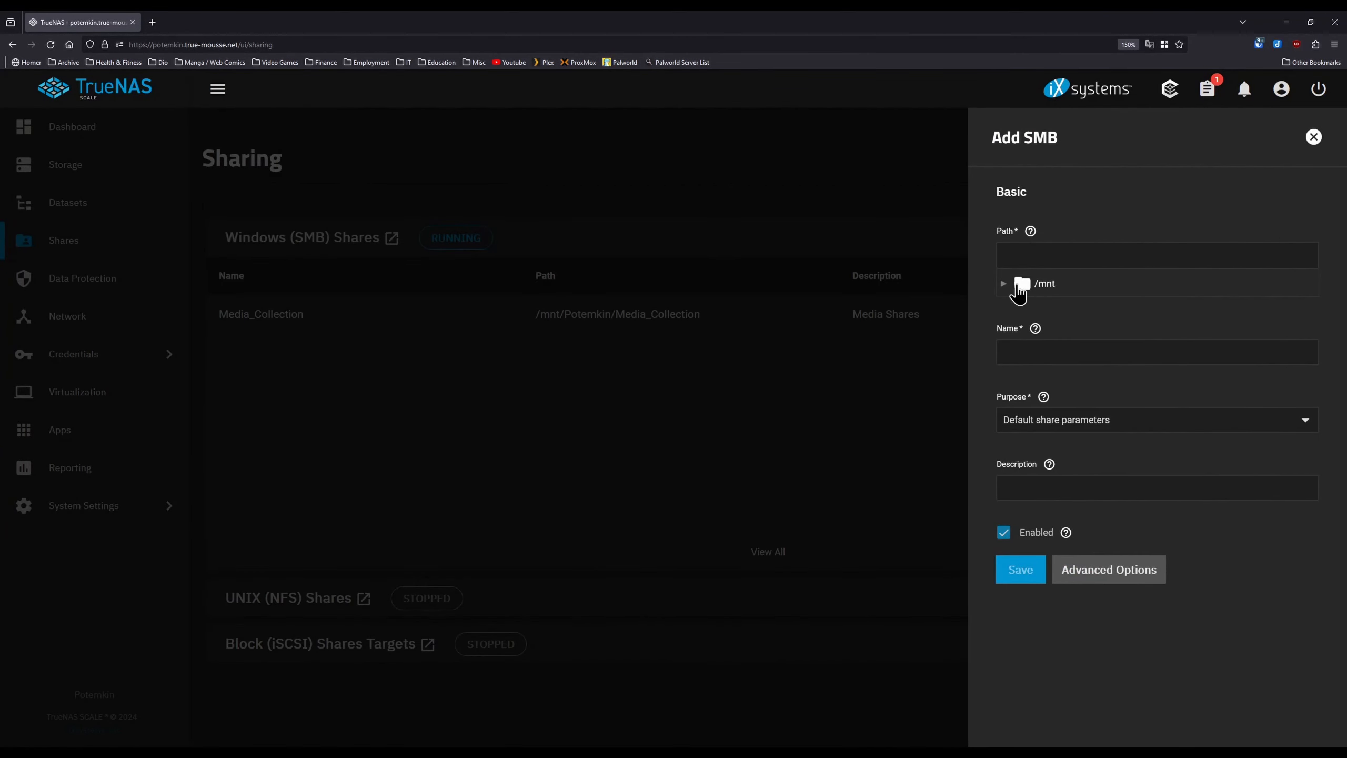
left_click(1002, 284)
left_click(1002, 283)
left_click(1003, 284)
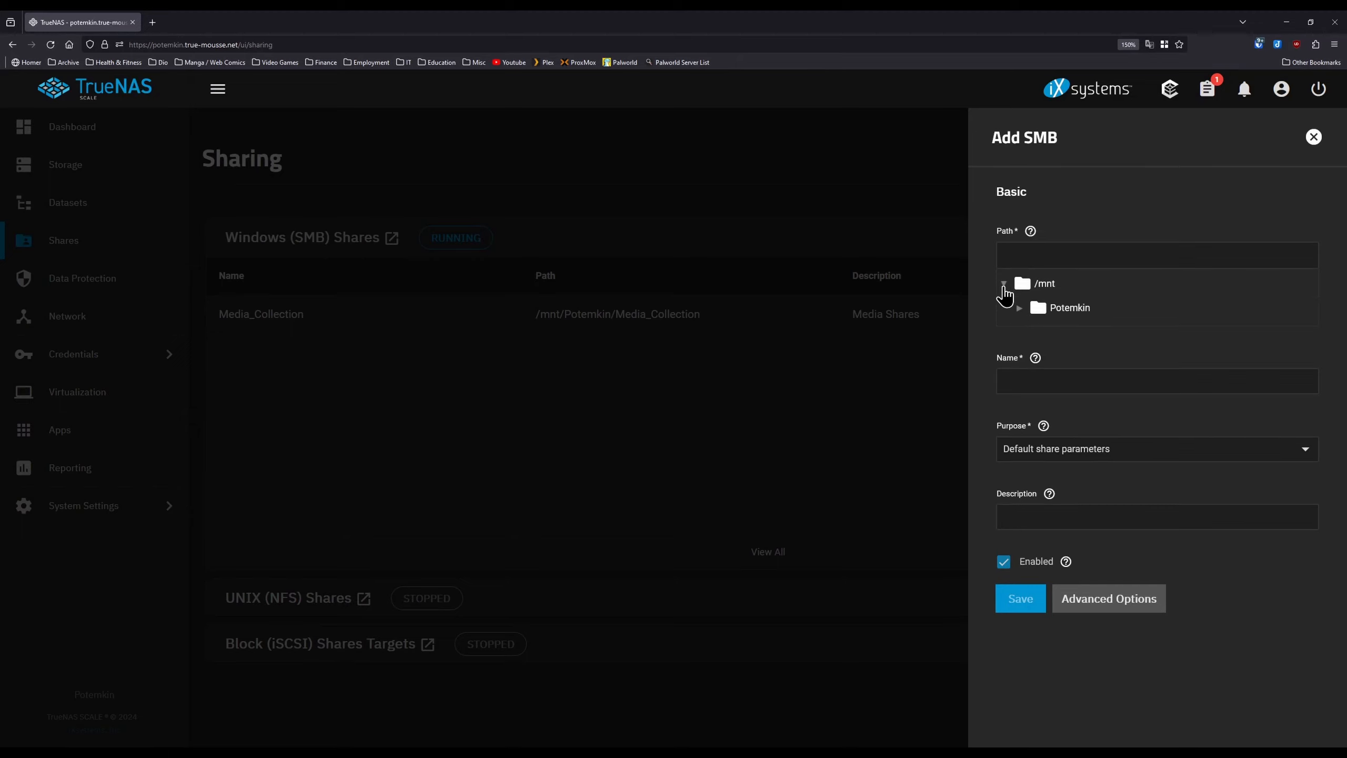
left_click(1019, 309)
left_click(1035, 332)
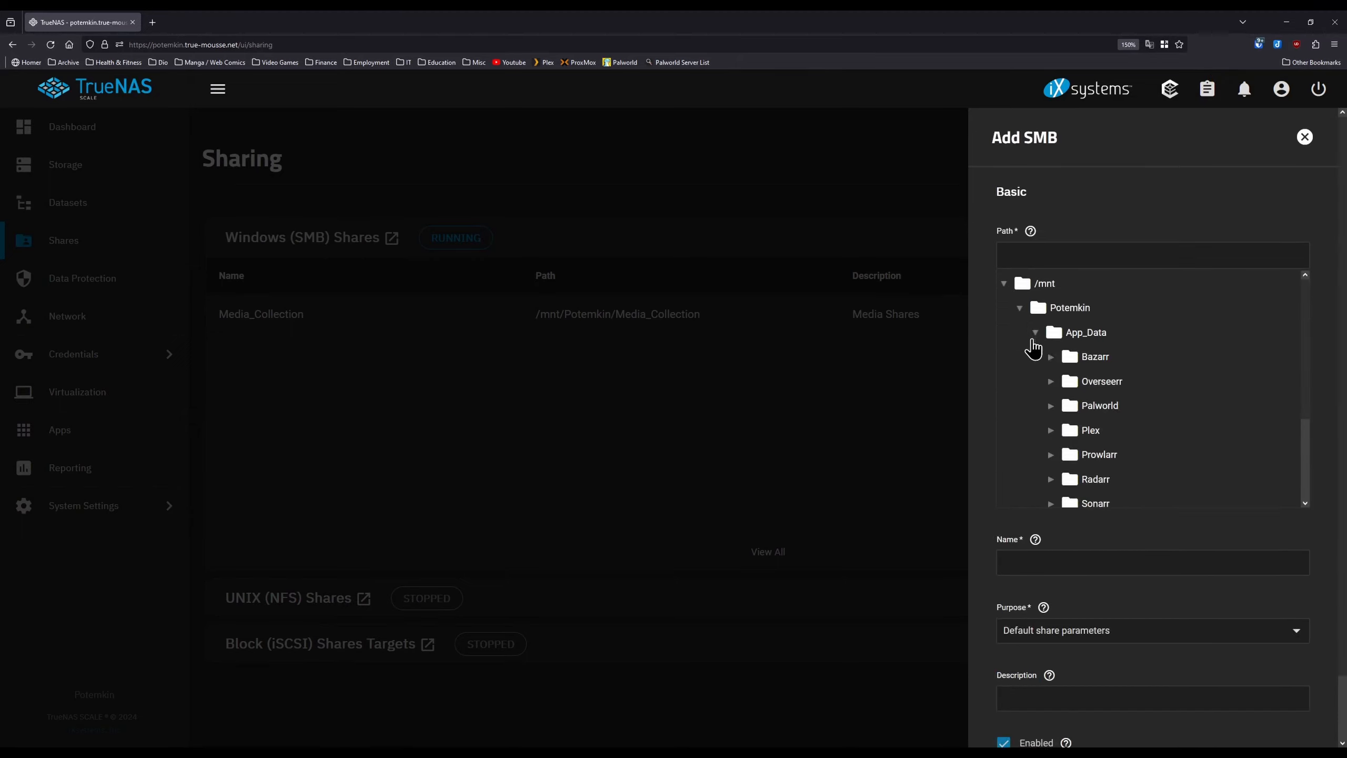
left_click(1088, 406)
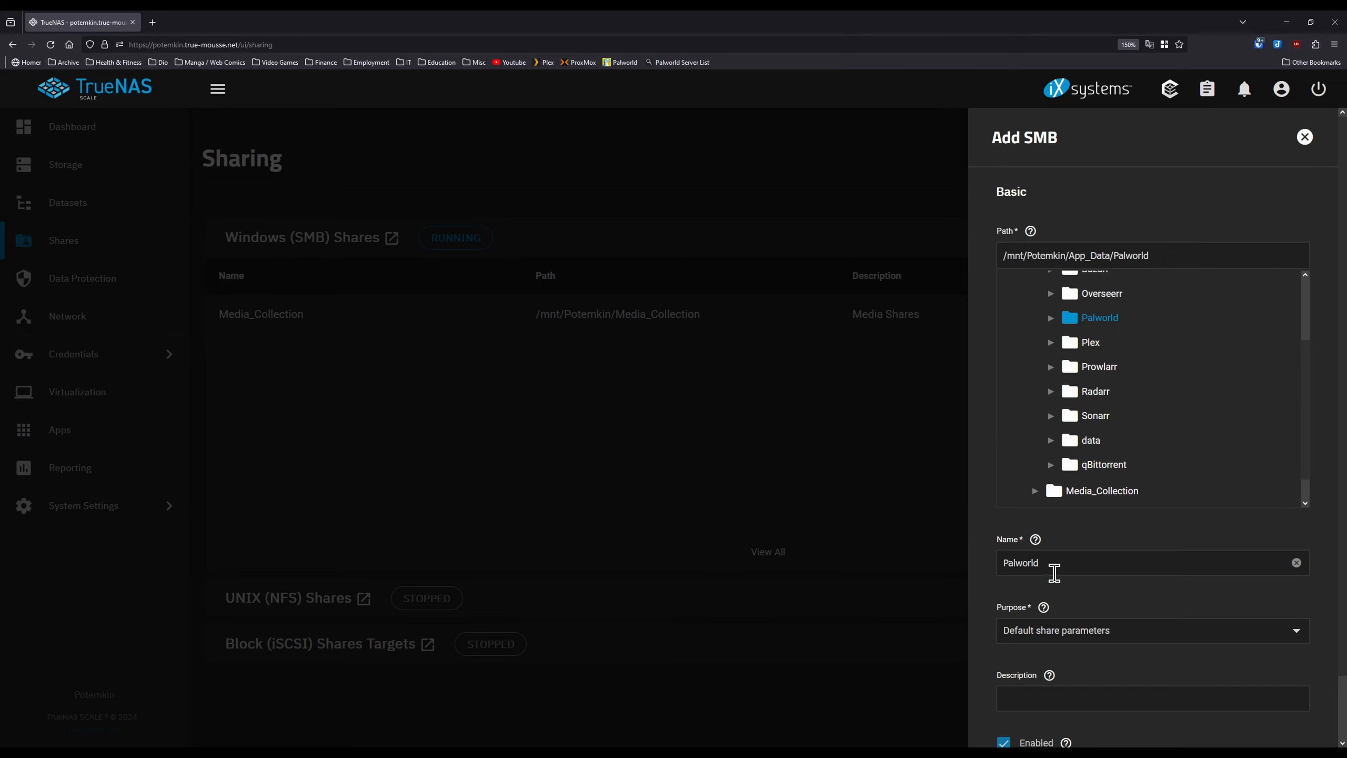
double_click(1054, 568)
scroll(979, 533, "down", 1)
left_click(1023, 714)
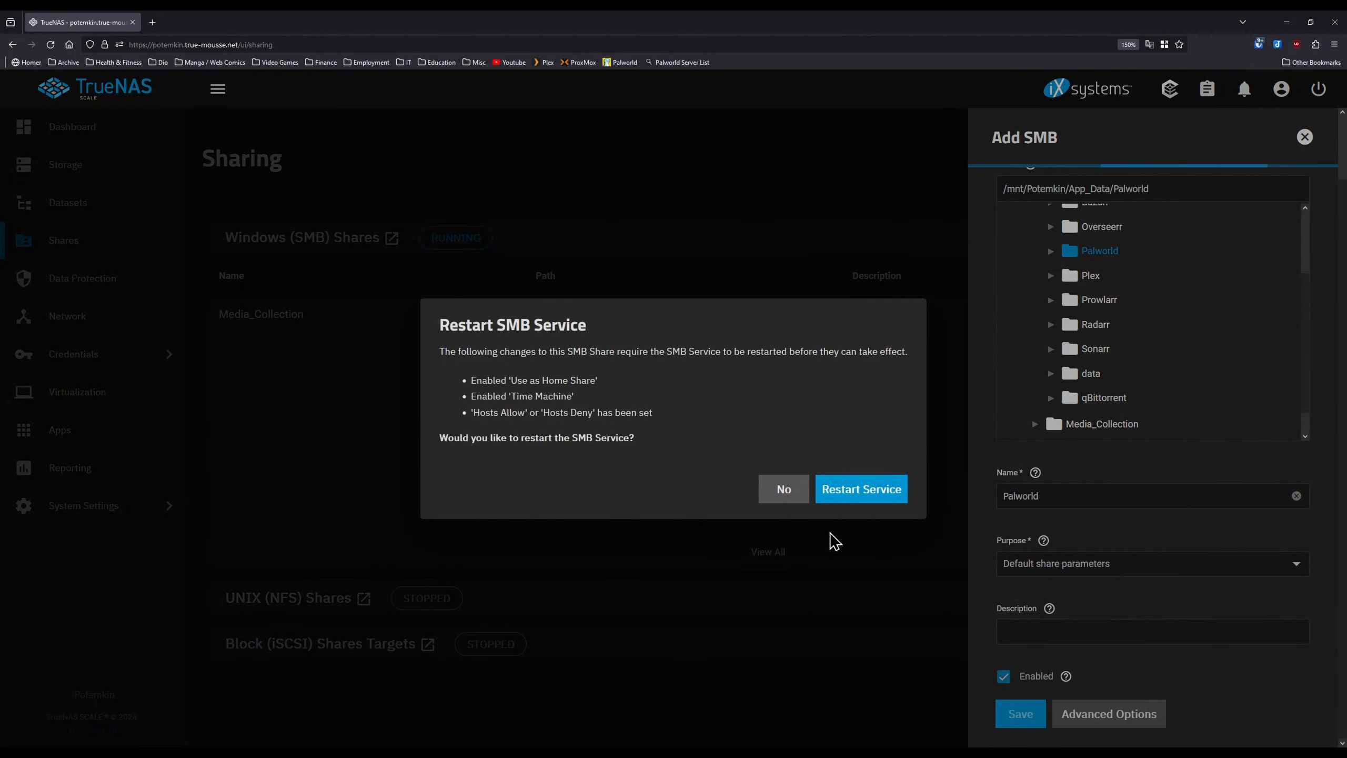
- Restart the SMB service and skip the ACL configuration
left_click(846, 492)
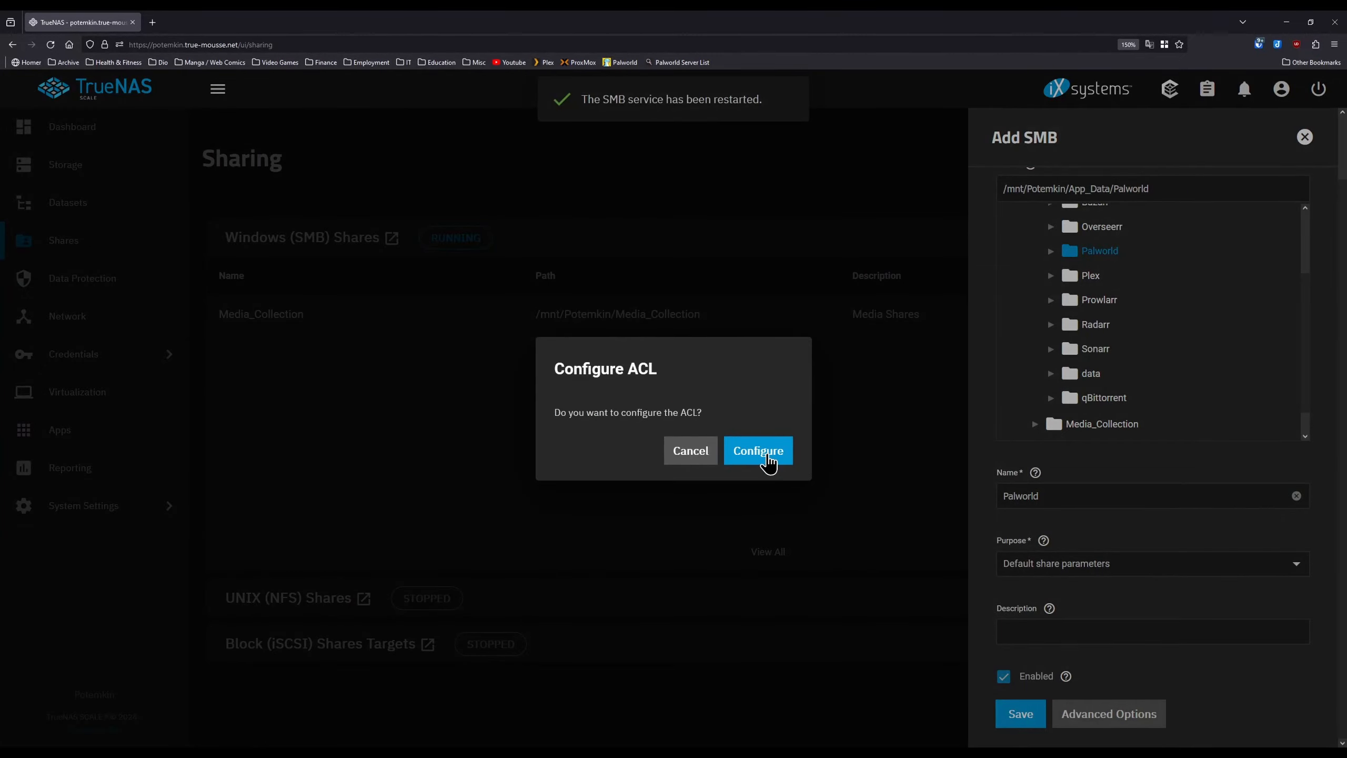
left_click(703, 461)
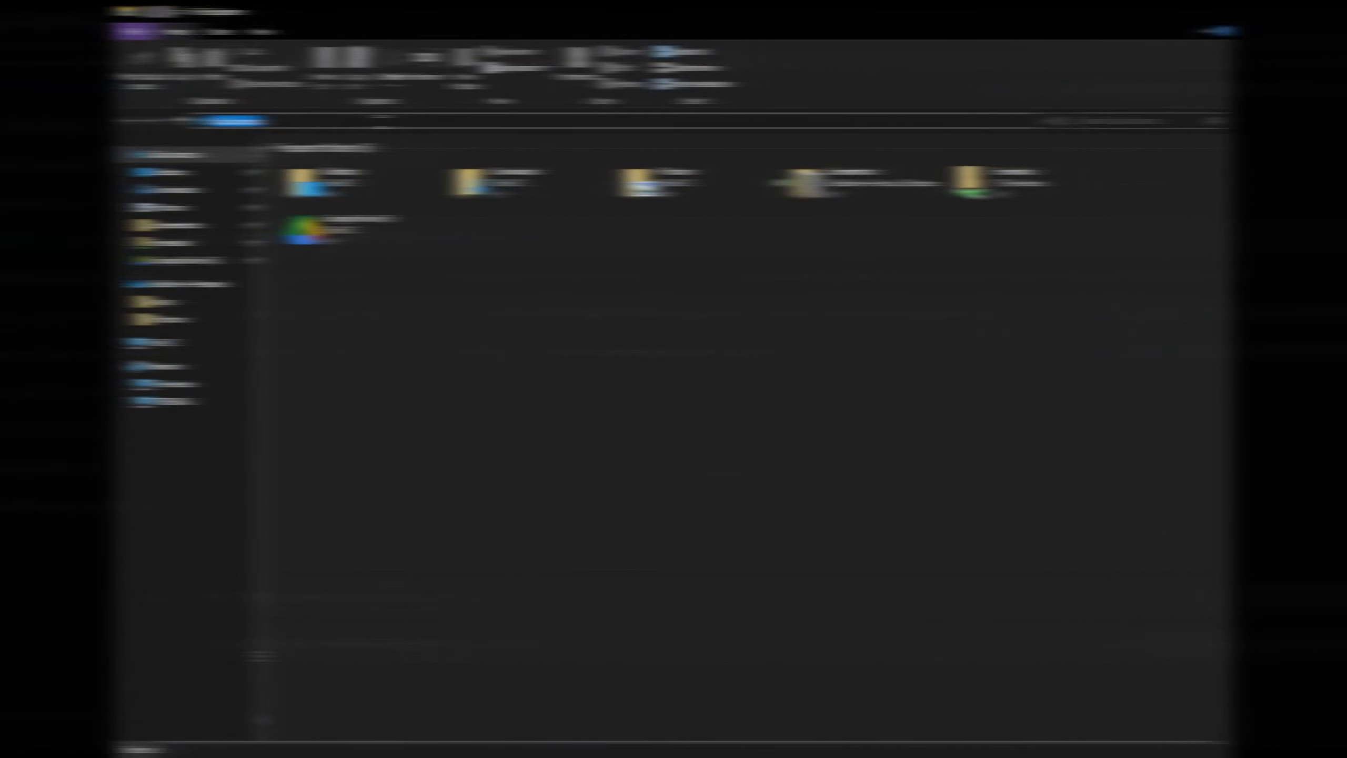
type("\\\\Potemkin\\Palworld")
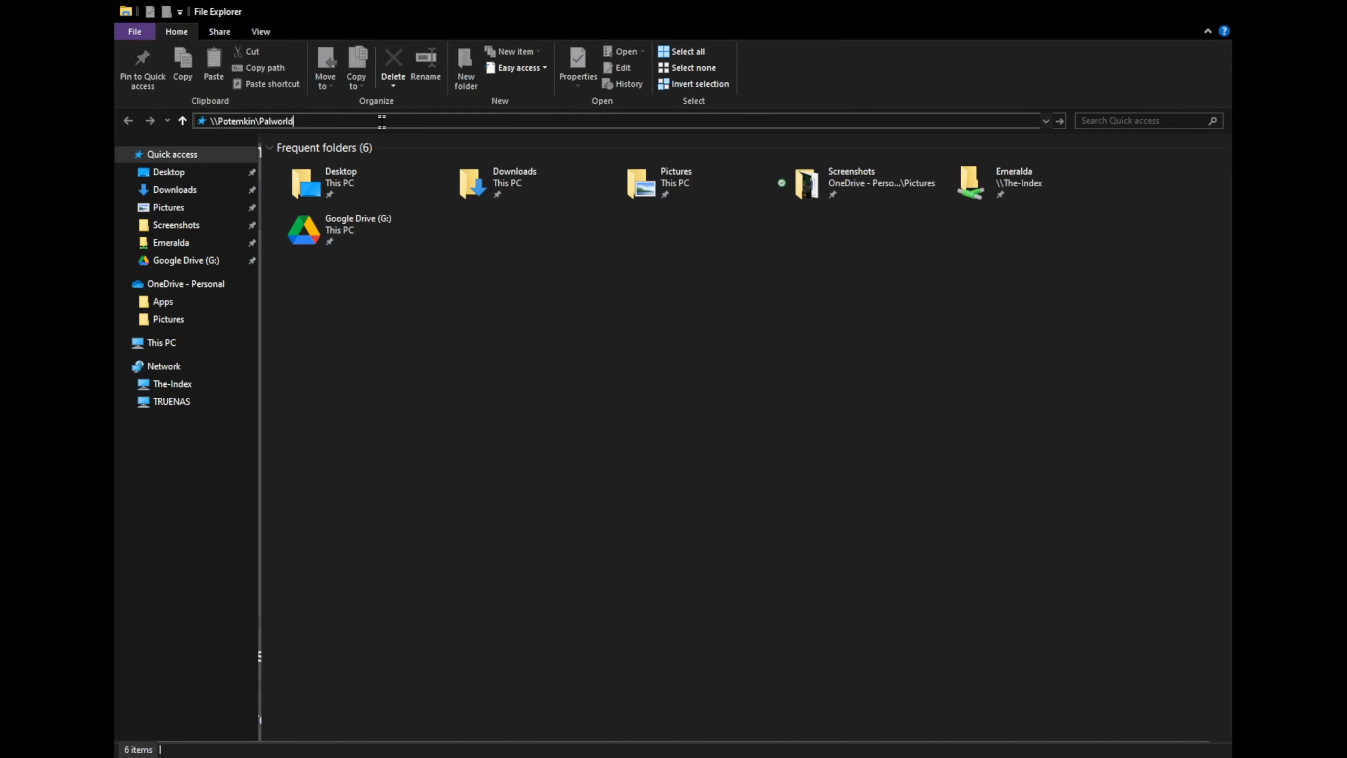
- Go to \\Potemkin\Palworld in File Explorer's address bar to list the server files
key("ctrl+a")
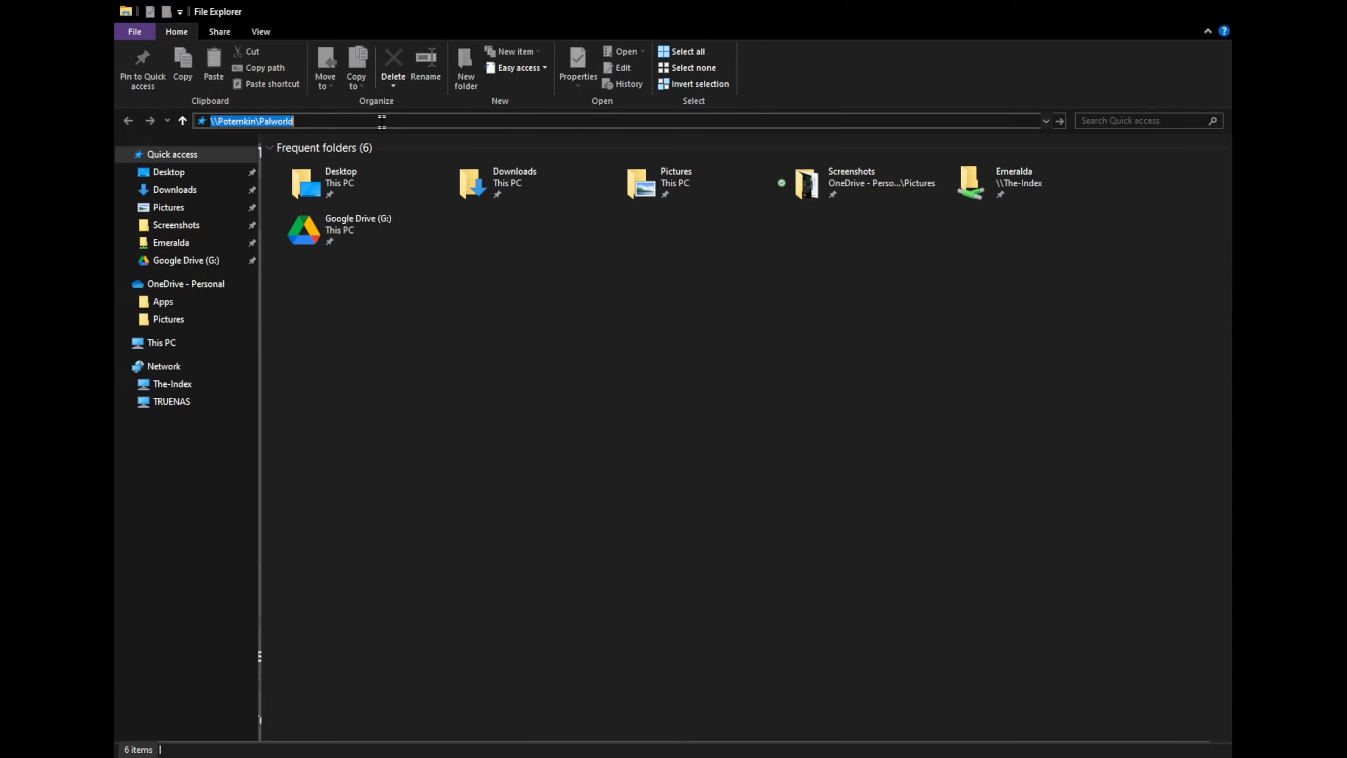
key("Return")
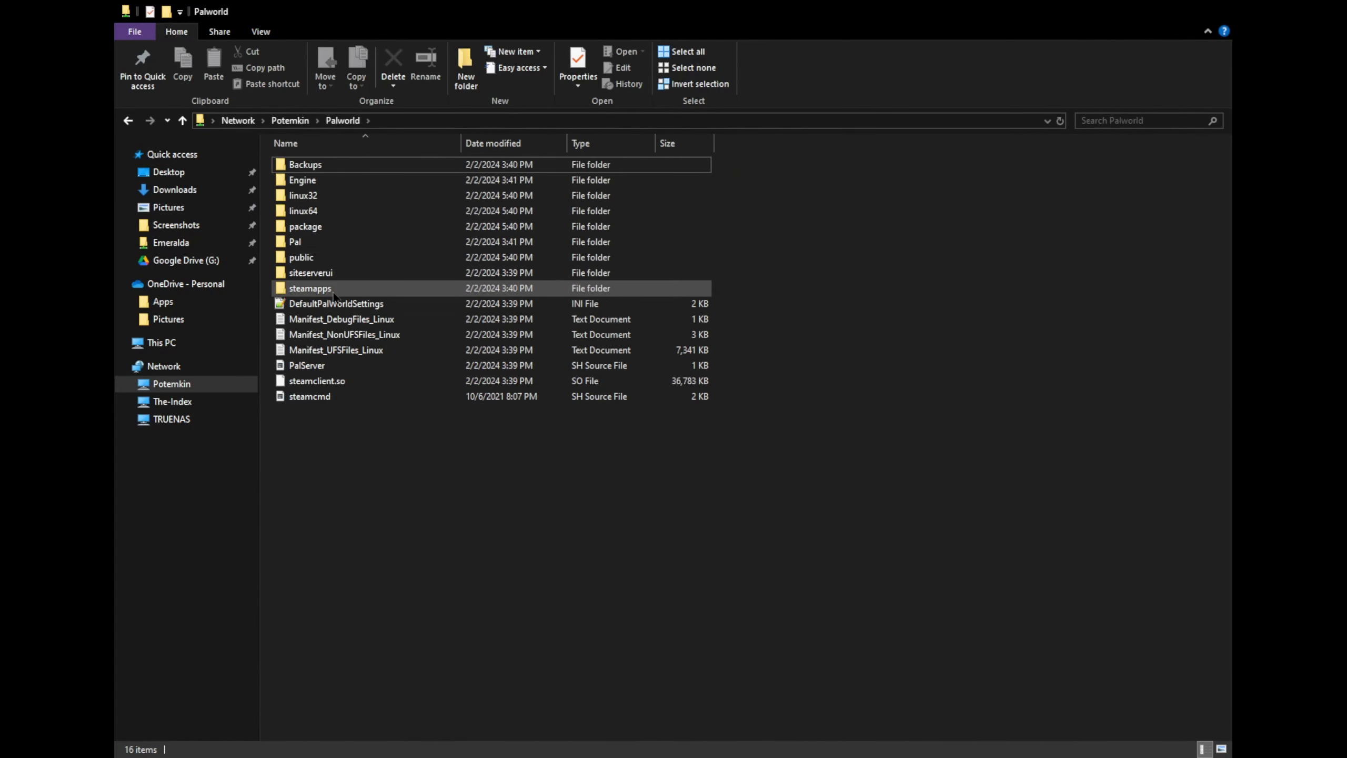
- Browse to Pal\Saved\Config\LinuxServer and select PalWorldSettings.ini
double_click(325, 242)
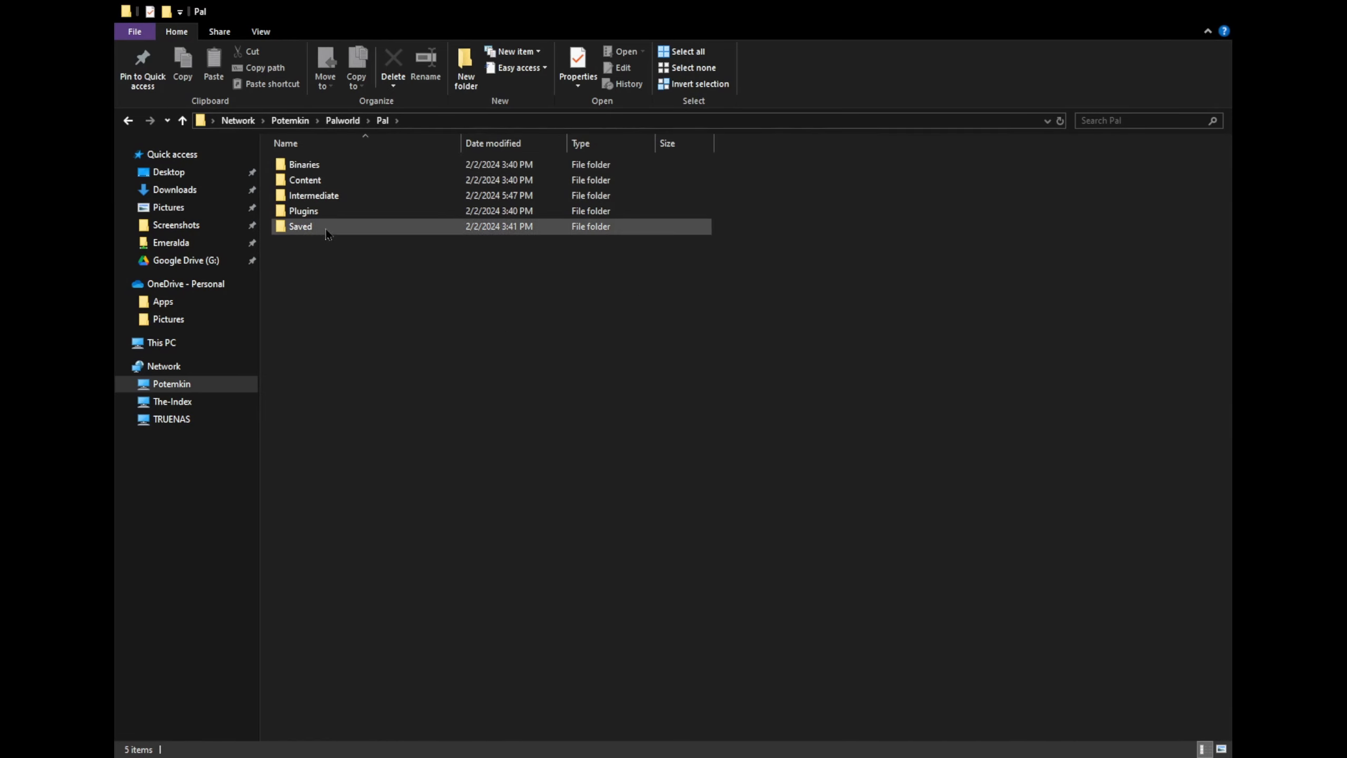
double_click(300, 227)
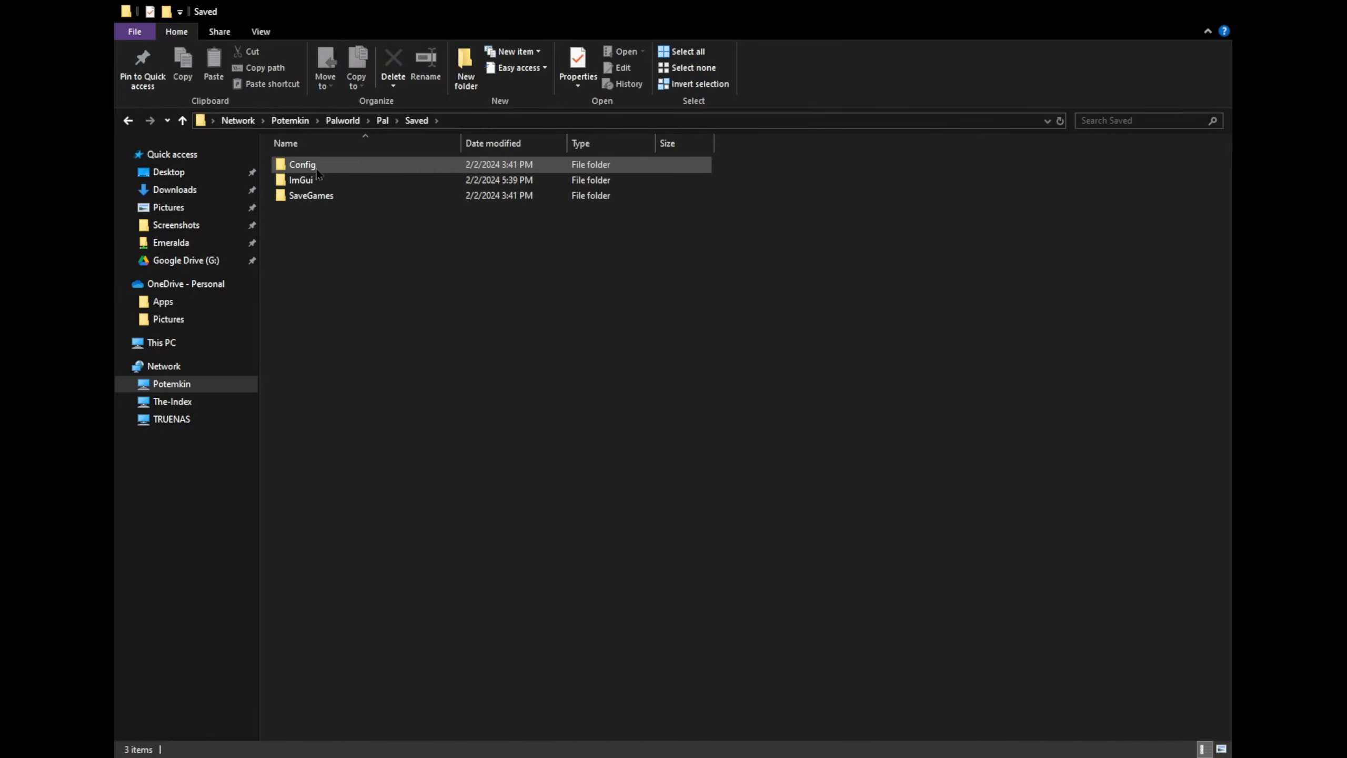
double_click(345, 170)
double_click(356, 183)
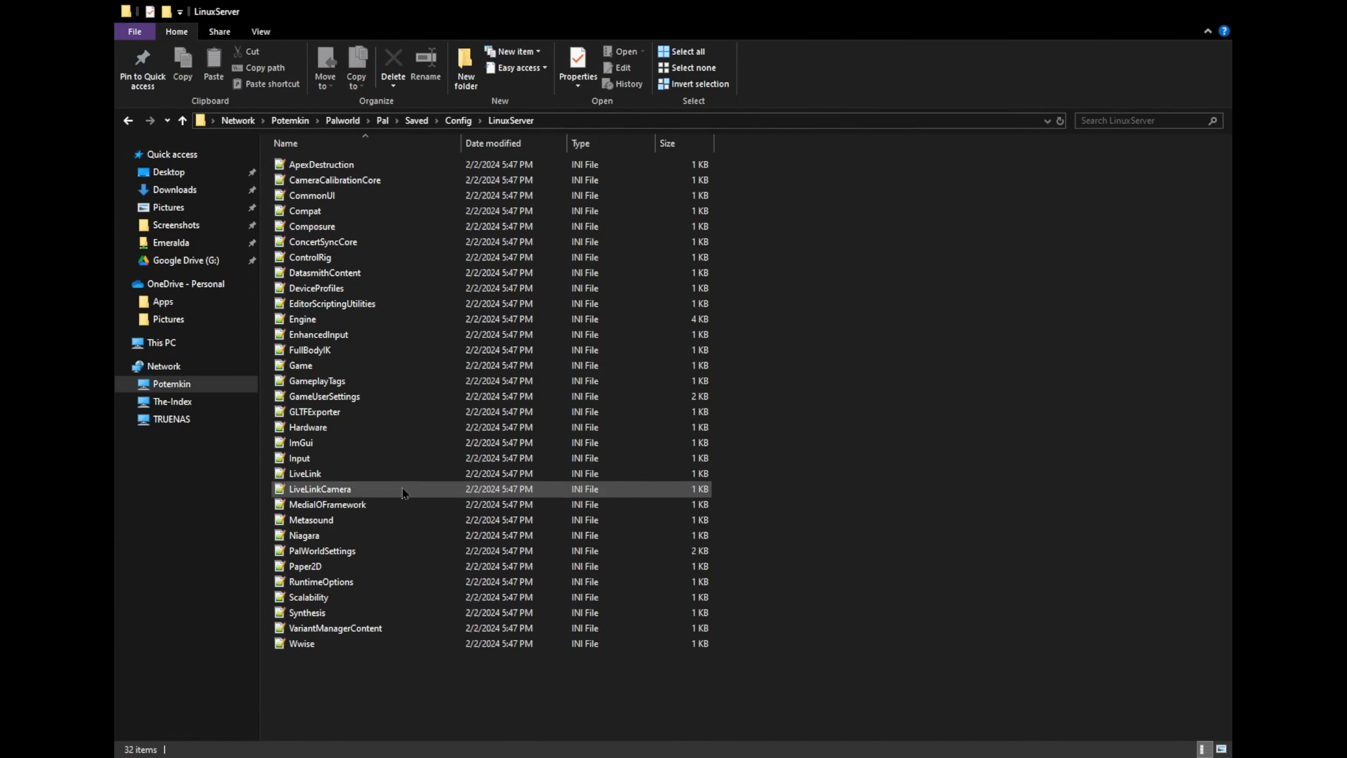
left_click(369, 549)
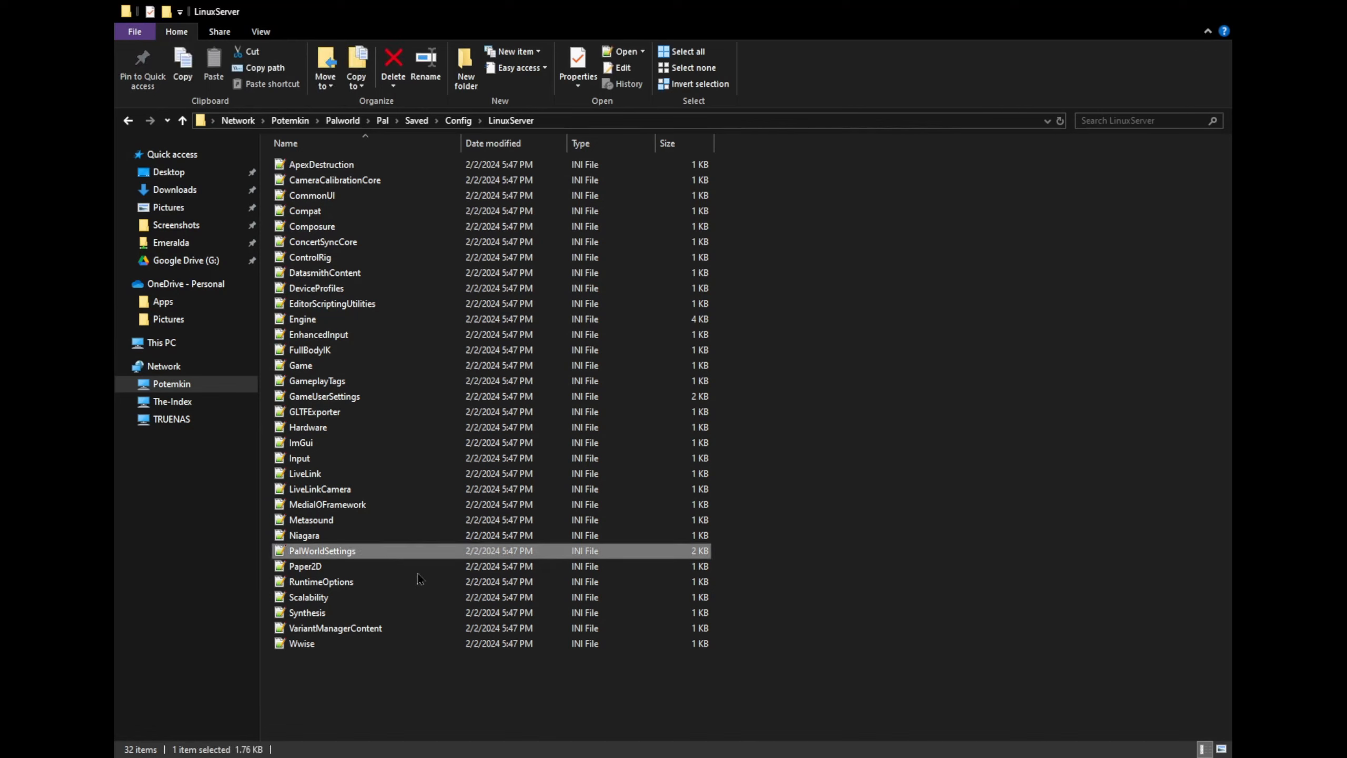
left_click(464, 593)
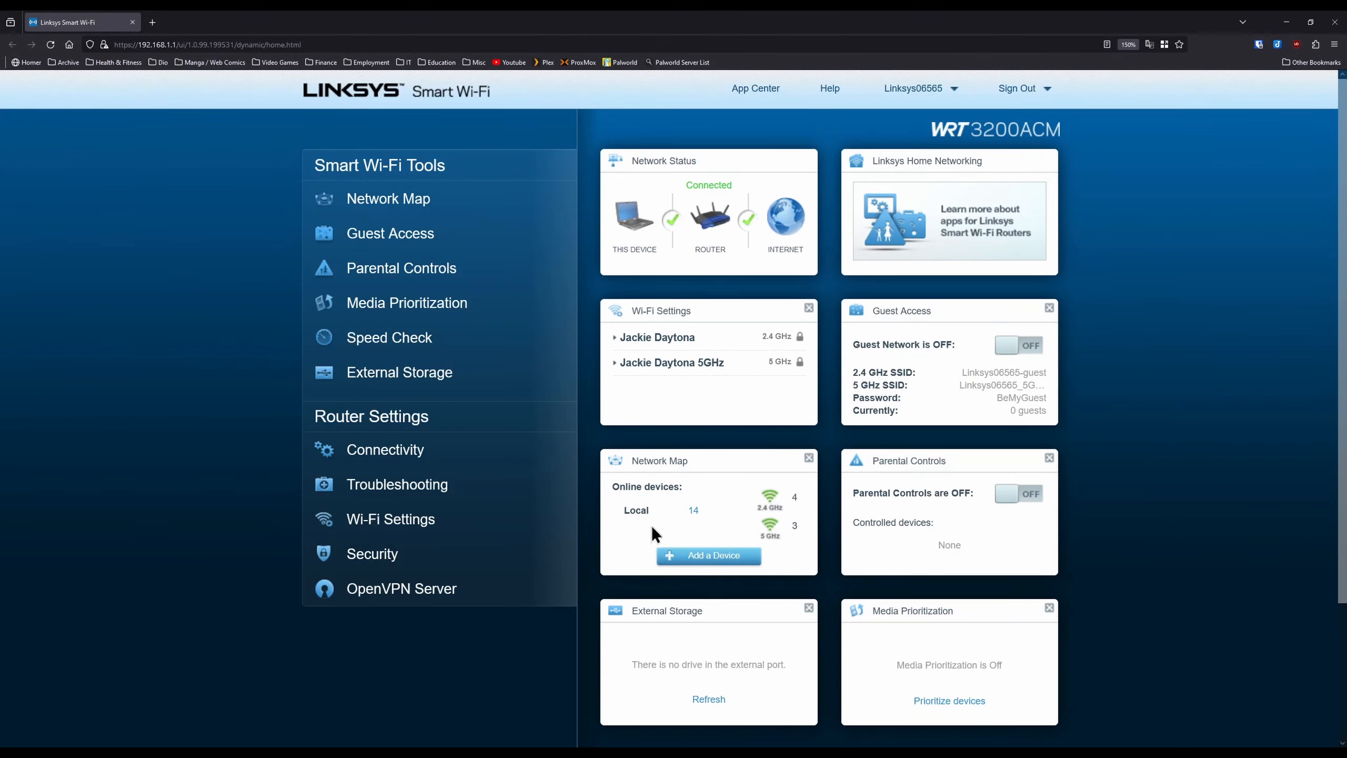
- Go to Single Port Forwarding under Security > Apps and Gaming in Linksys Smart Wi-Fi
left_click(430, 561)
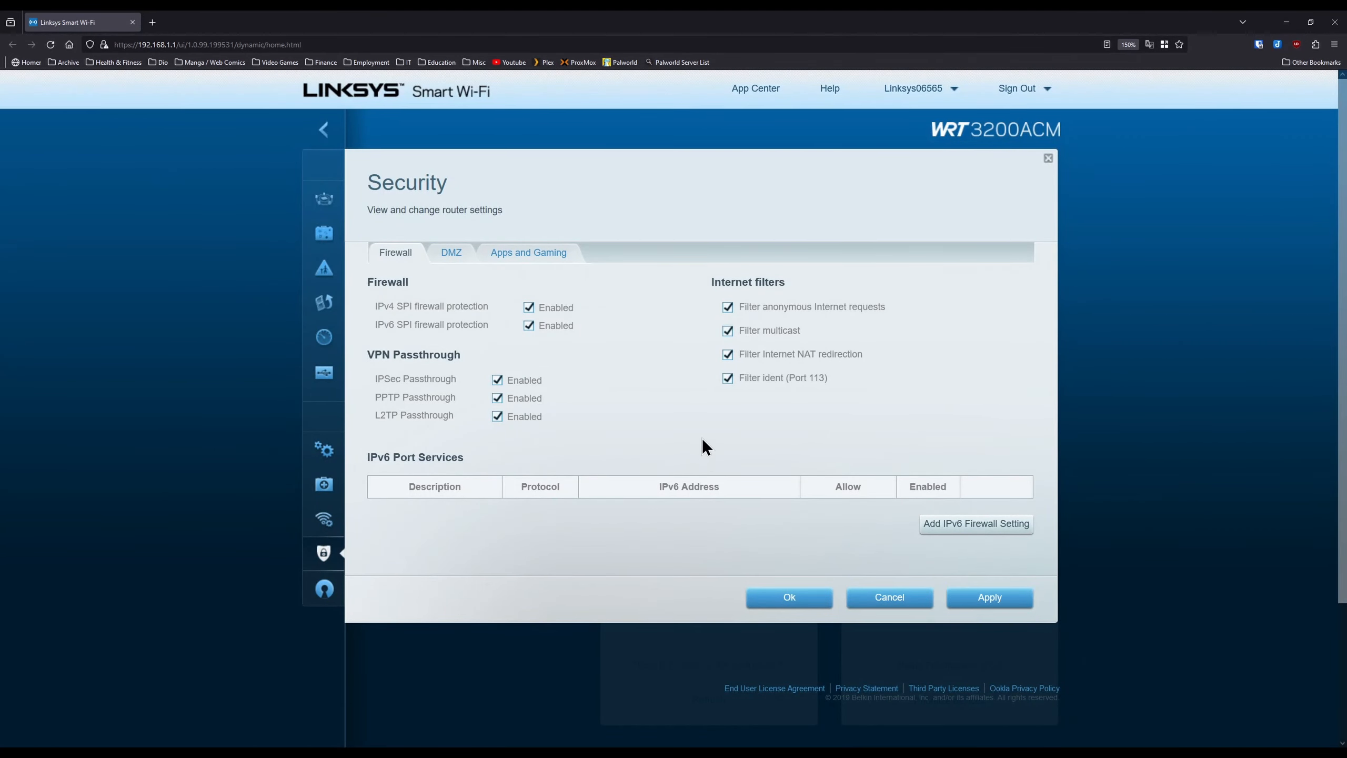
left_click(547, 255)
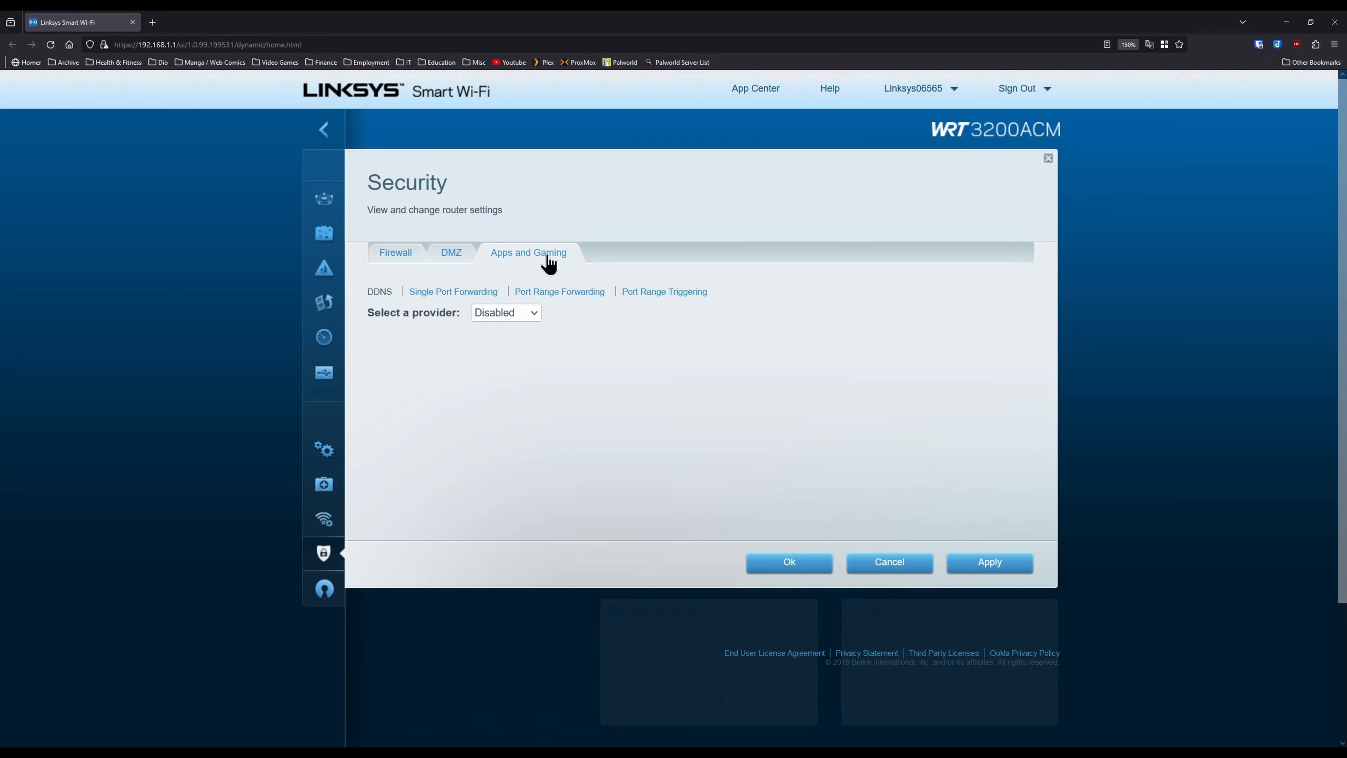
left_click(466, 294)
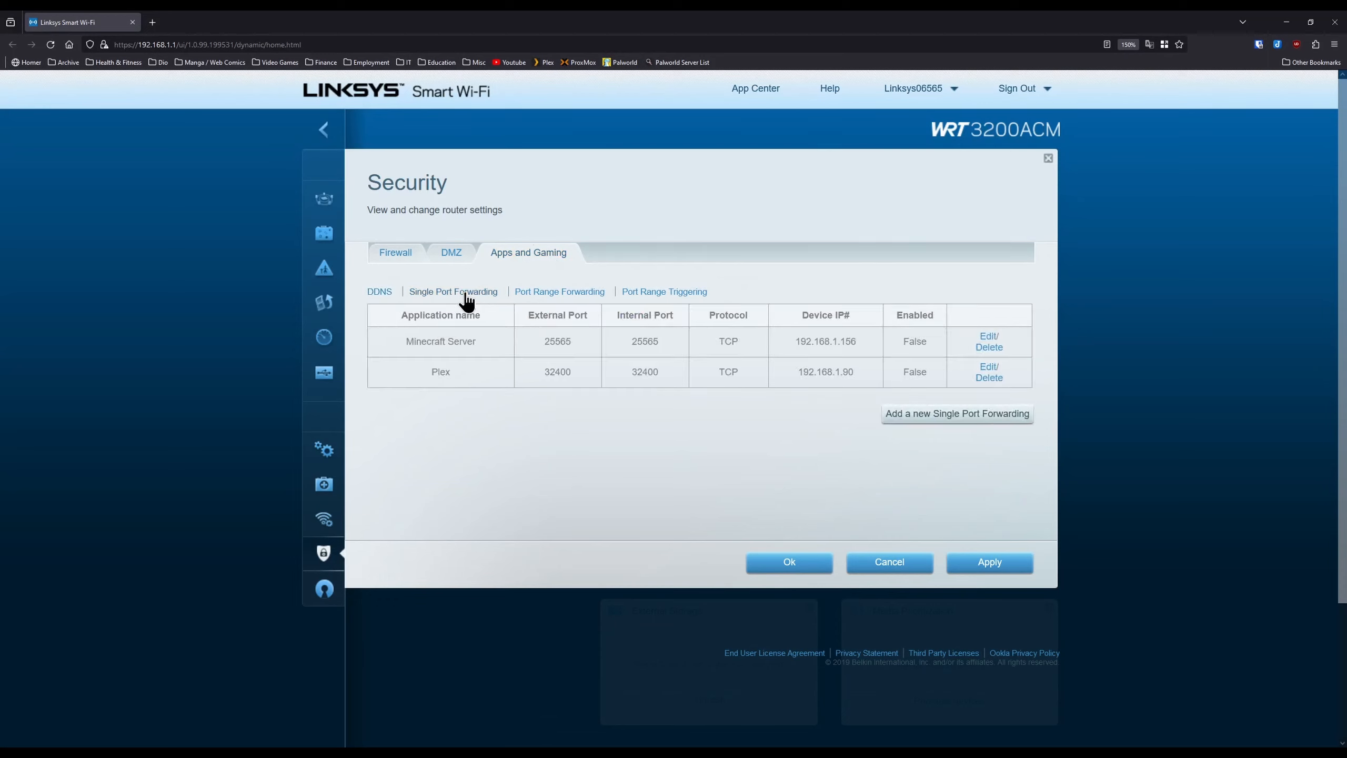
- Add and save a Palworld rule forwarding UDP port 38211 to 192.168.1.90
left_click(917, 421)
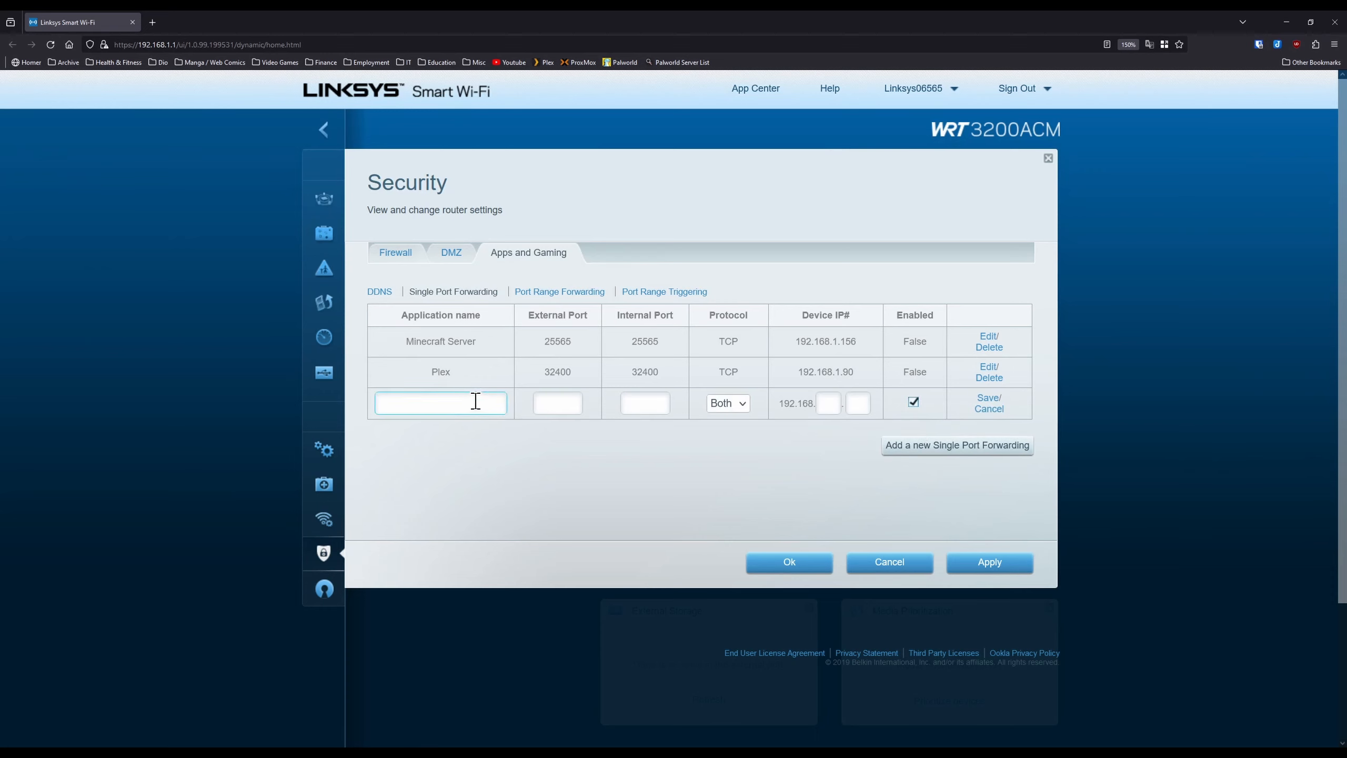
type("Palworl")
type("38211")
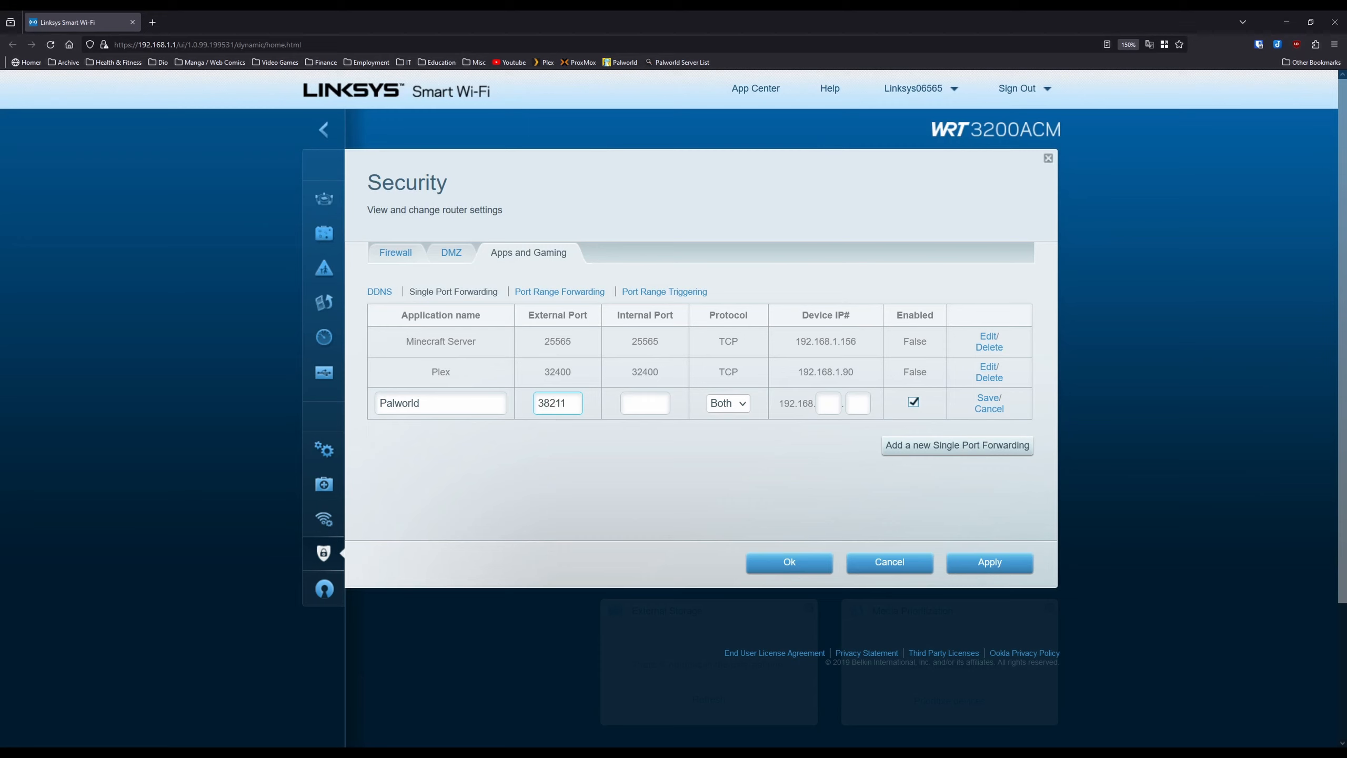
type("38211")
left_click(731, 439)
left_click(833, 403)
left_click(866, 401)
type("90")
left_click(990, 399)
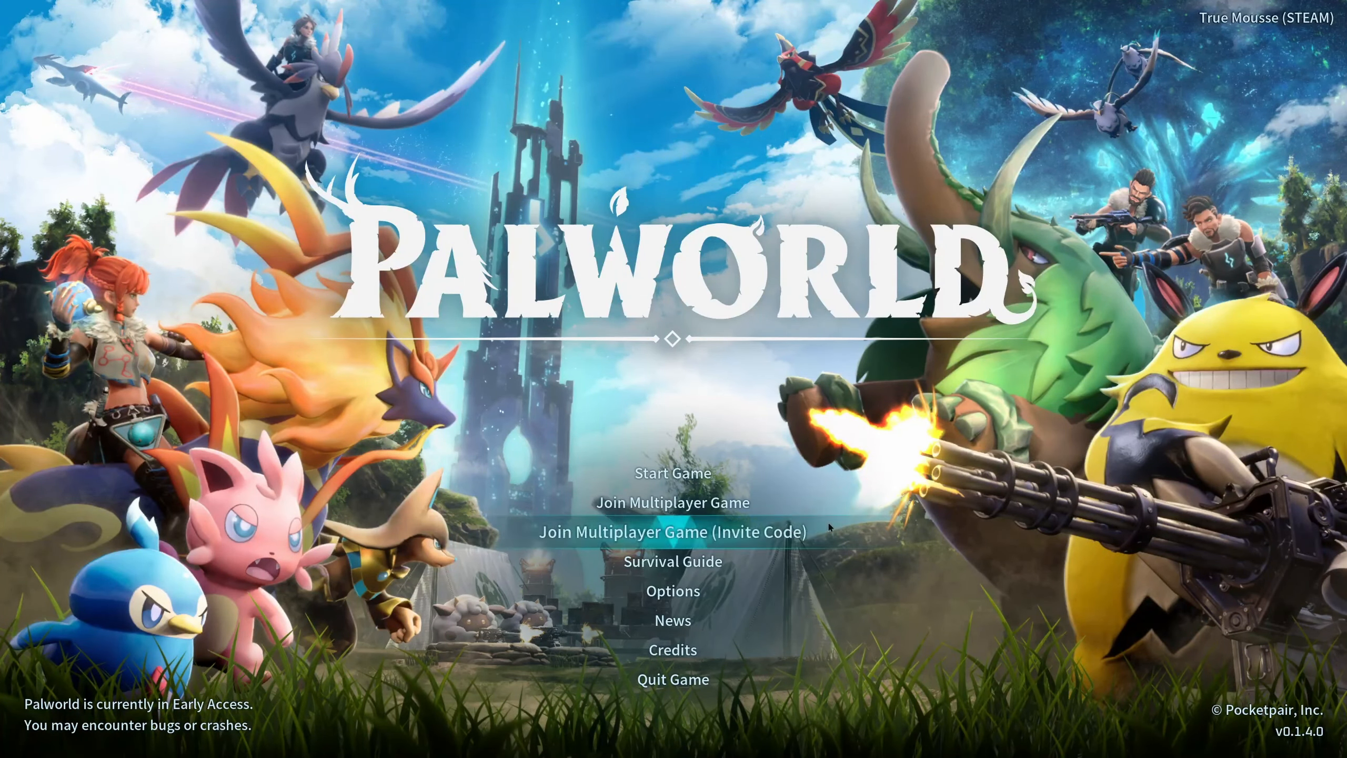
- Enter the server address 192.168.1.90:38211 in Palworld's dedicated server browser
left_click(774, 505)
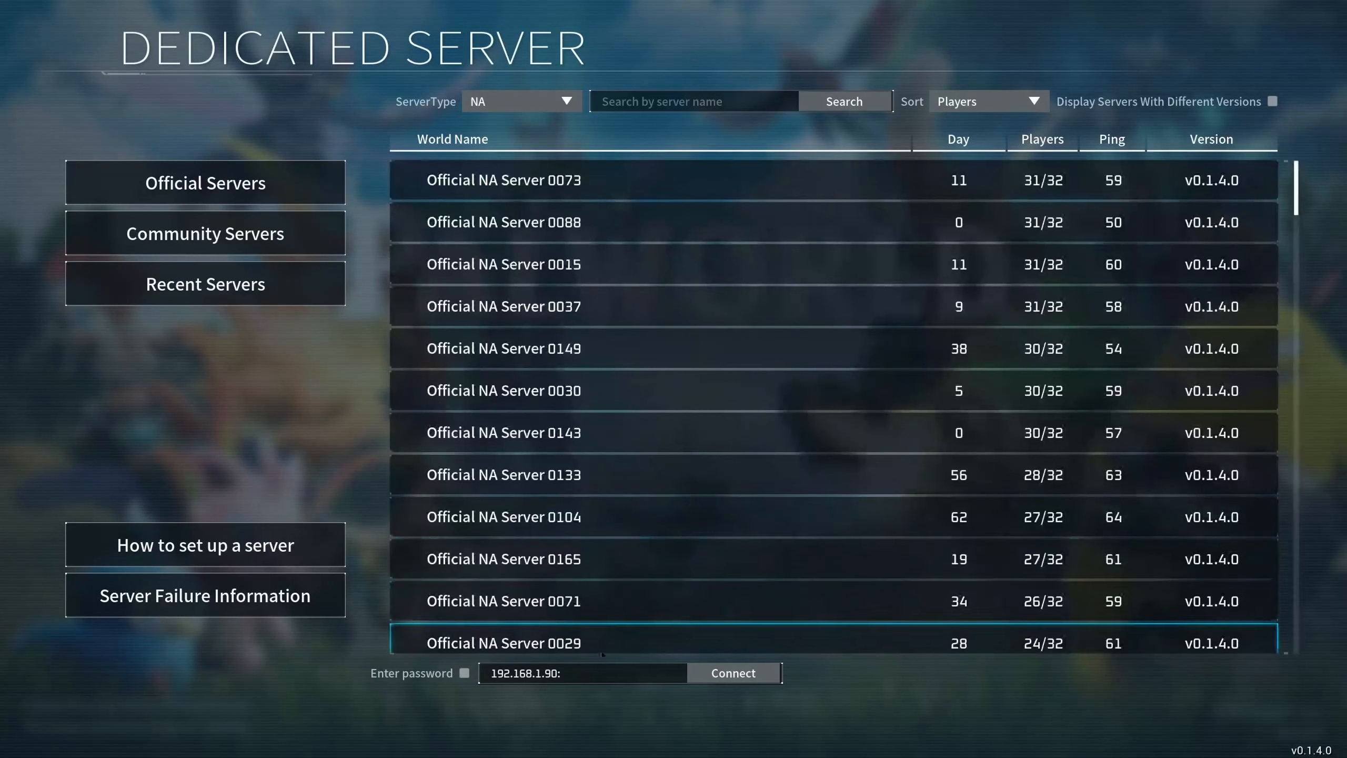
left_click(599, 673)
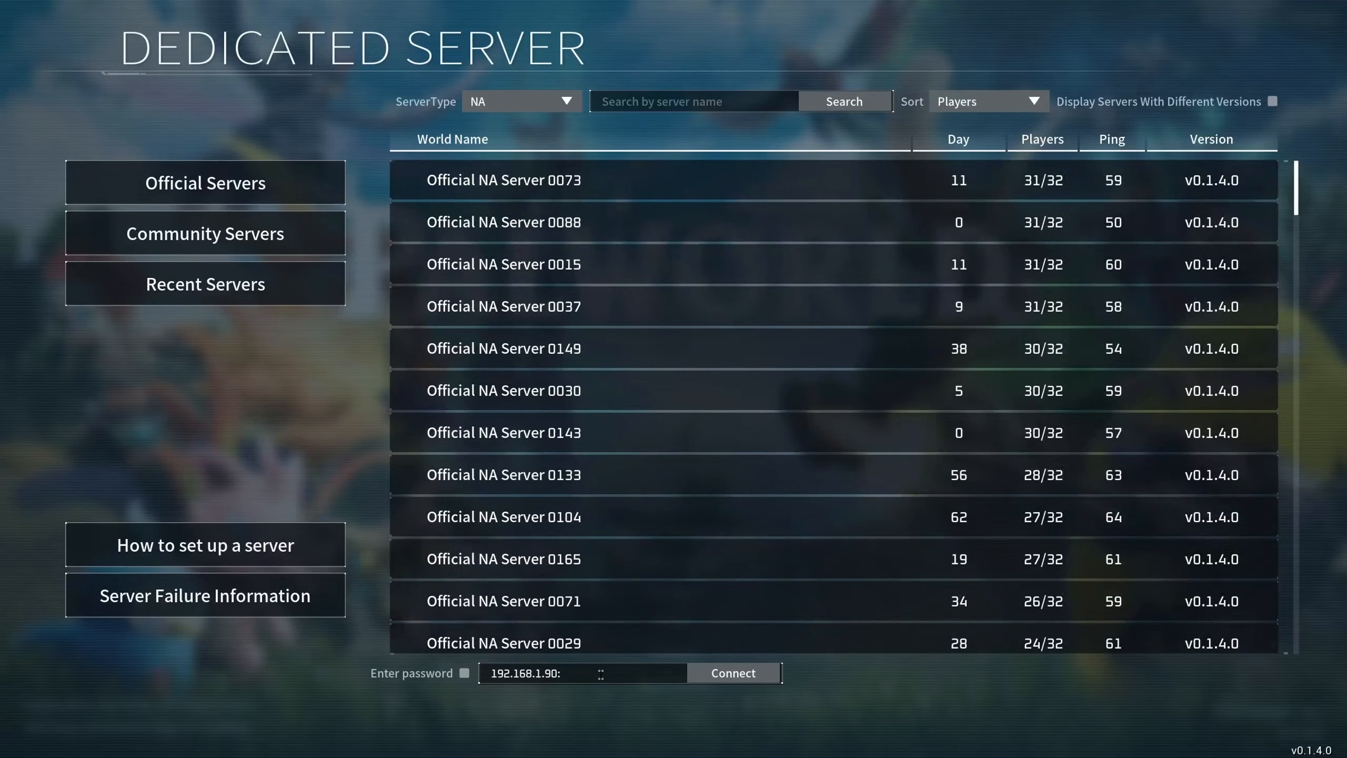
left_click_drag(601, 674, 485, 672)
left_click(617, 669)
type("38211")
- Connect to the server and submit the server password to join
left_click(744, 678)
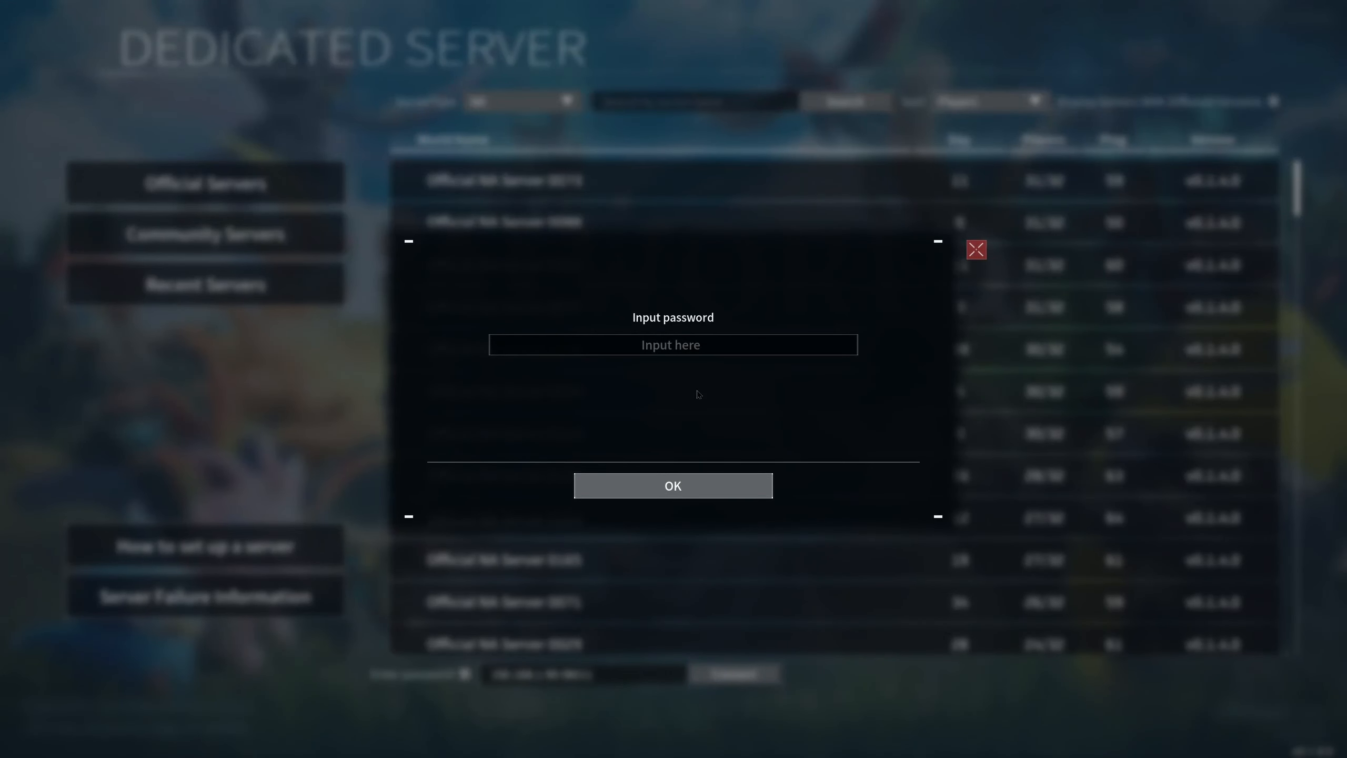
type("abc123")
left_click(731, 487)
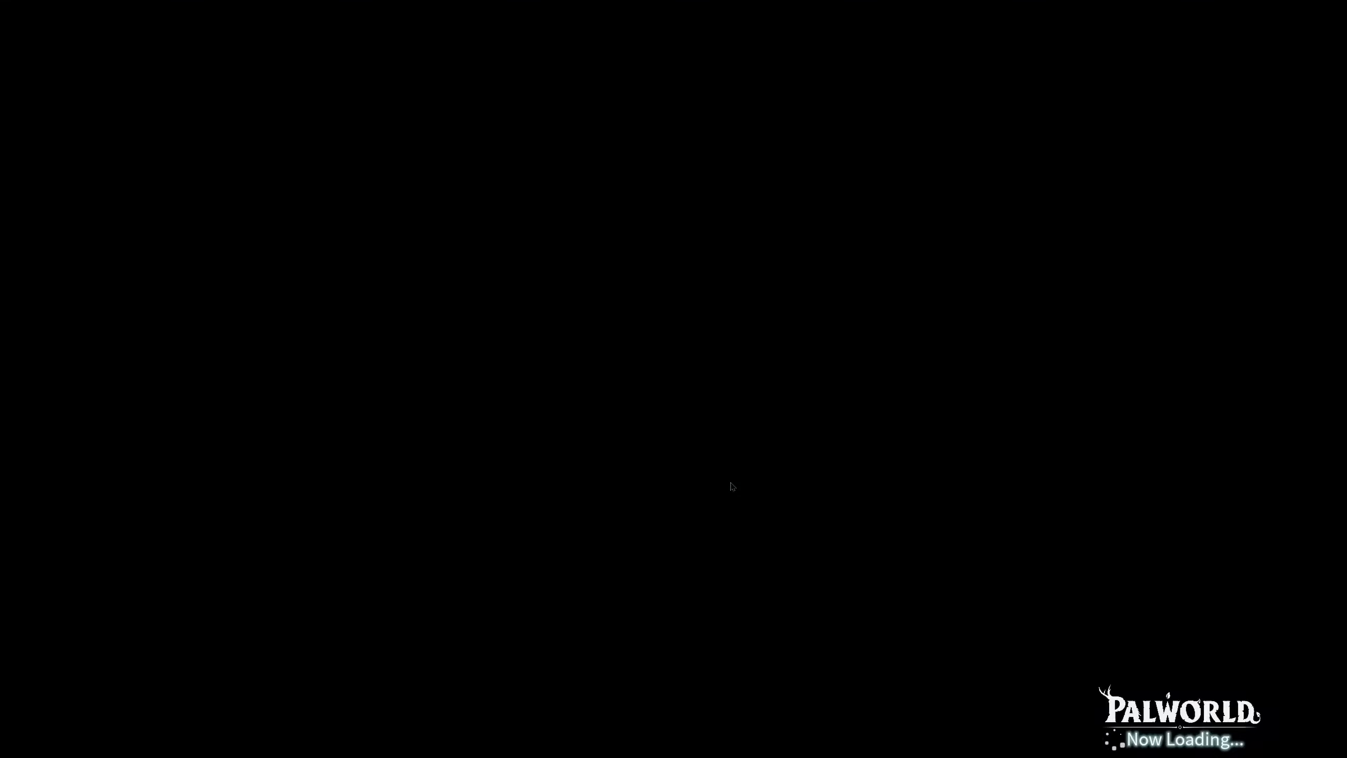